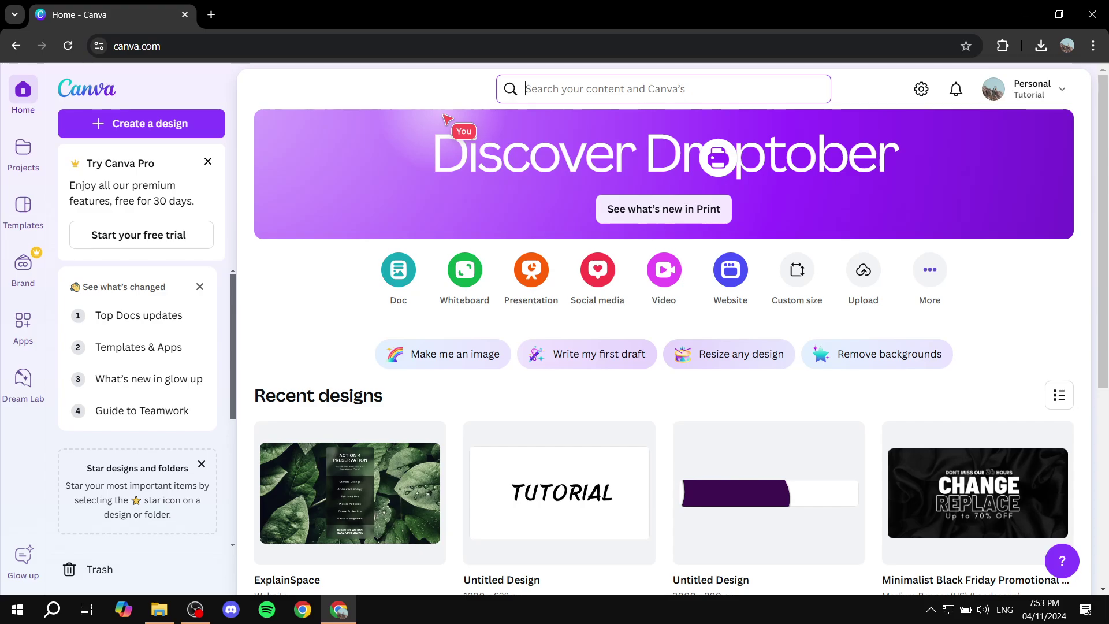
# Open ExplainSpace from Recent designs and show its page 3, About Me.
pyautogui.click(338, 503)
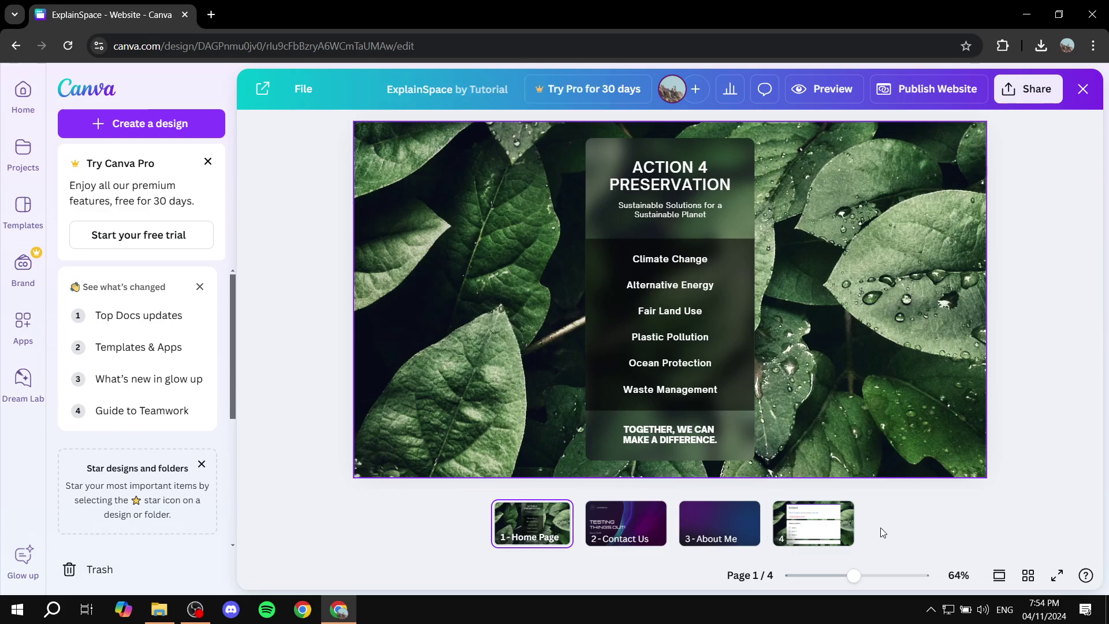
pyautogui.click(719, 524)
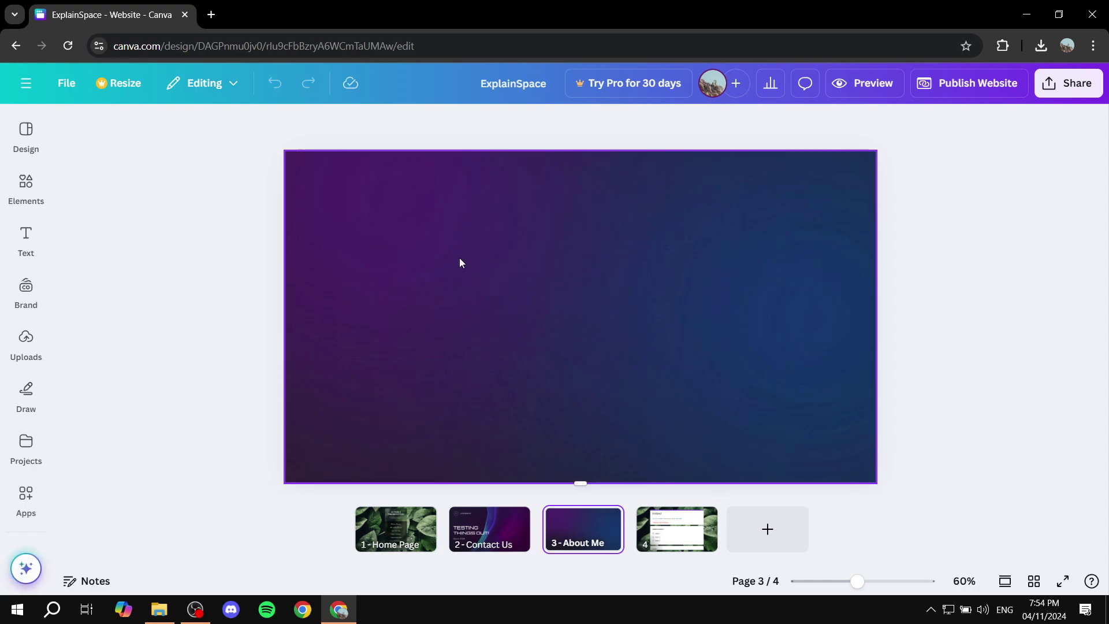
# Search Google for 'jotform' in a new Chrome tab to reach Jotform's homepage.
pyautogui.click(211, 15)
pyautogui.write('jotfor')
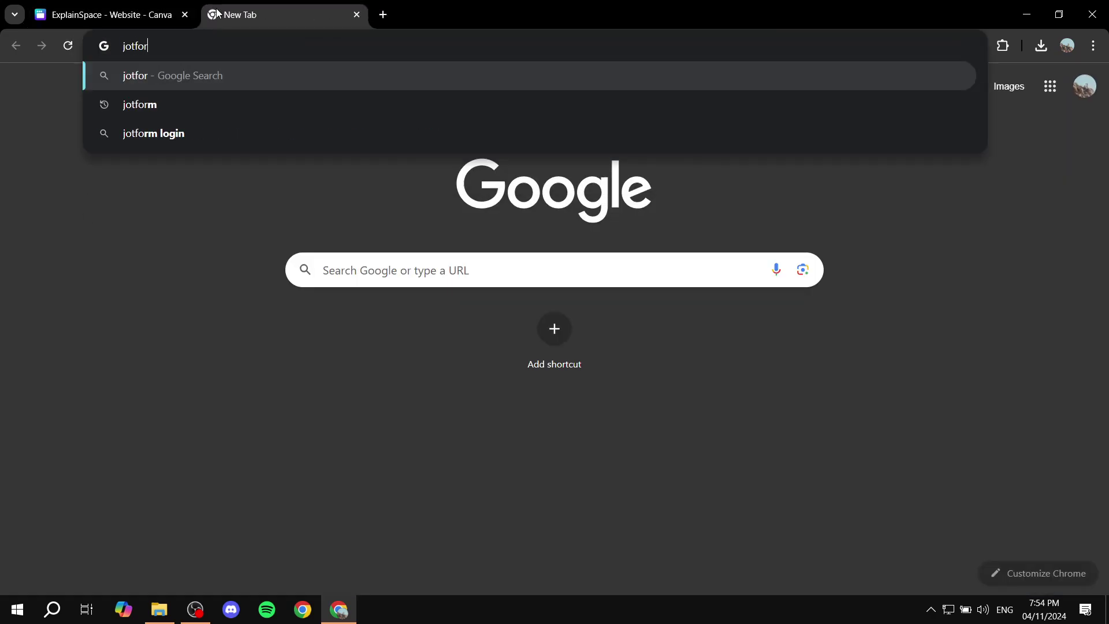
pyautogui.write('m')
pyautogui.press('Return')
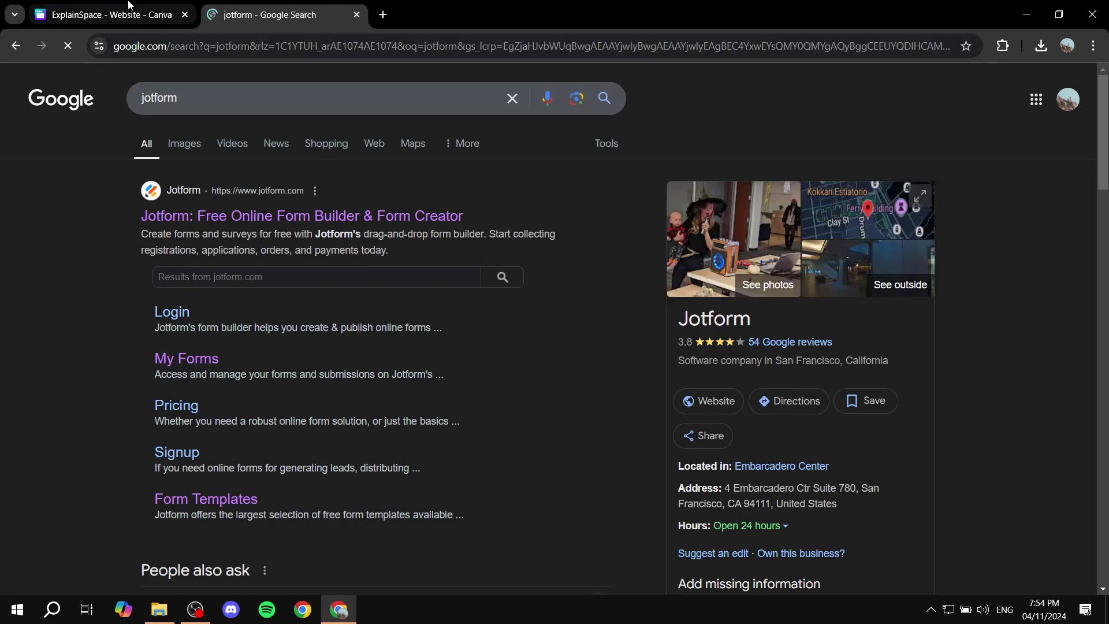
pyautogui.click(110, 14)
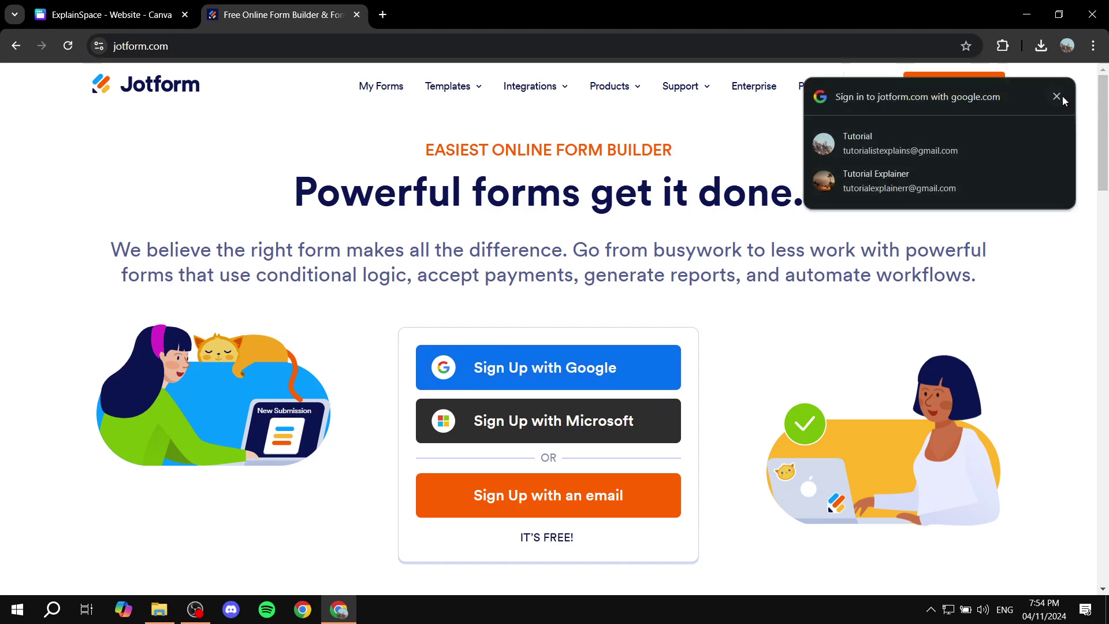
# Dismiss the Google sign-in prompt and use the New Customer Registration Form template.
pyautogui.click(1058, 96)
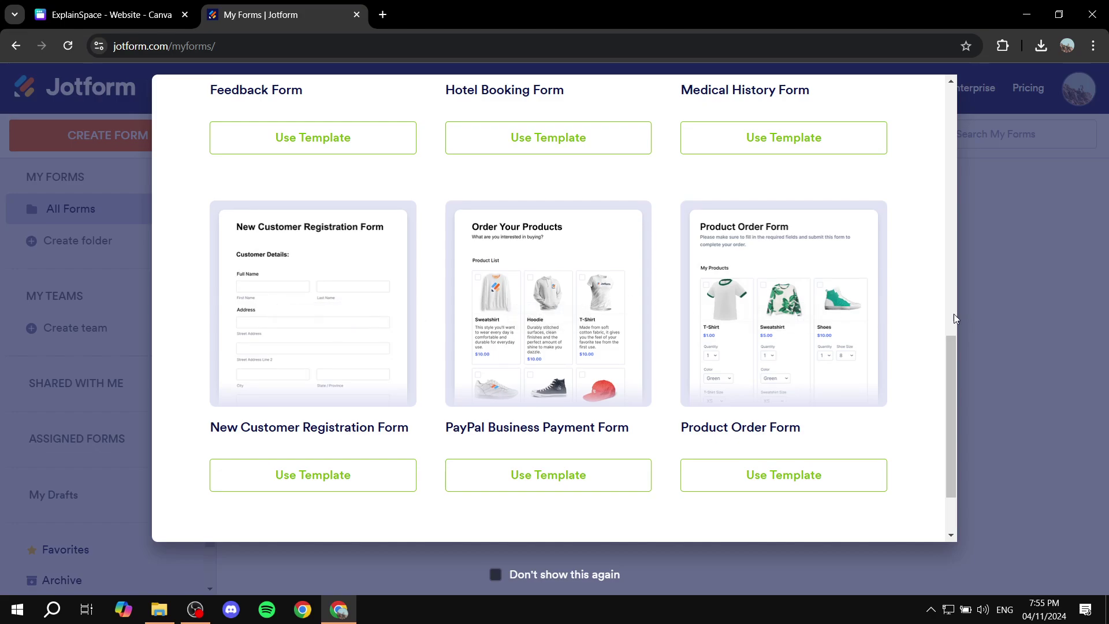
pyautogui.click(313, 474)
pyautogui.moveTo(783, 303)
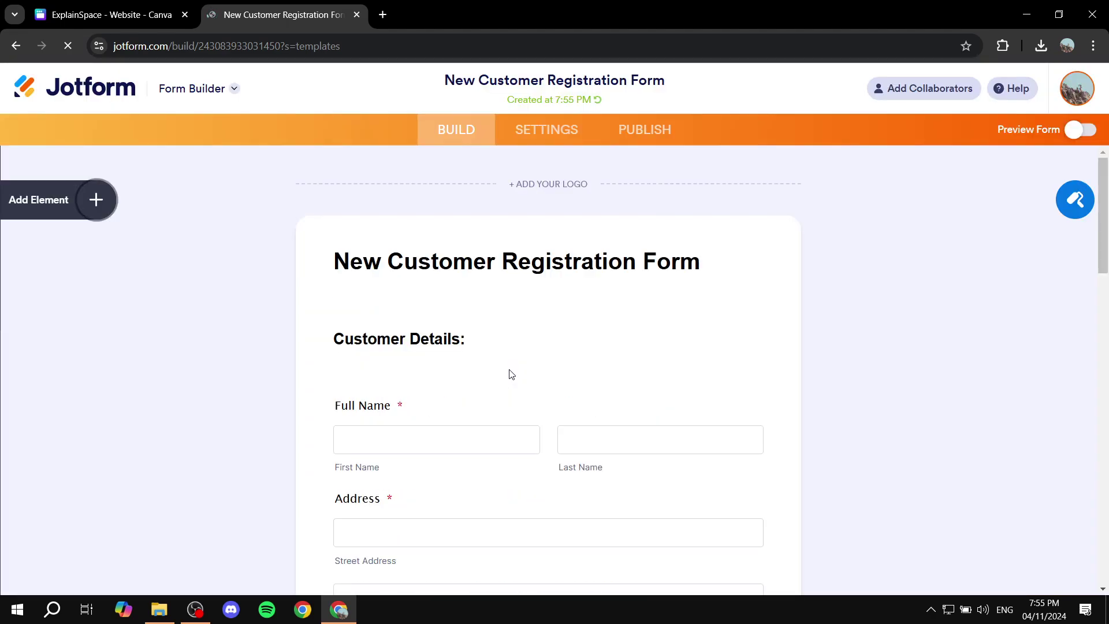
pyautogui.scroll(-5, 510, 373)
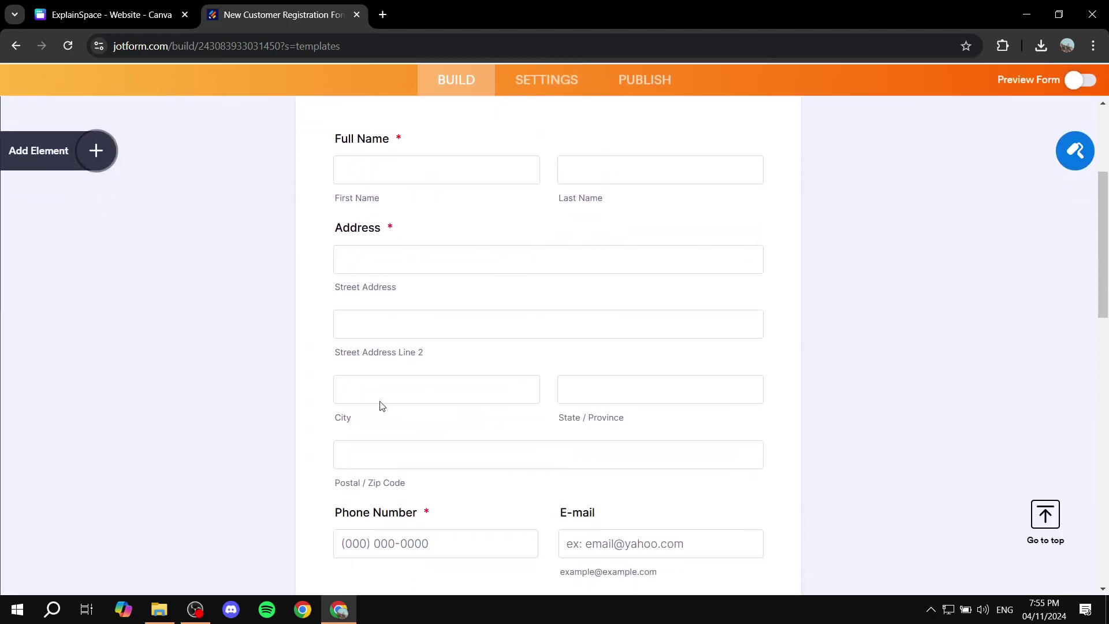
pyautogui.scroll(-2, 515, 389)
pyautogui.scroll(-1, 555, 399)
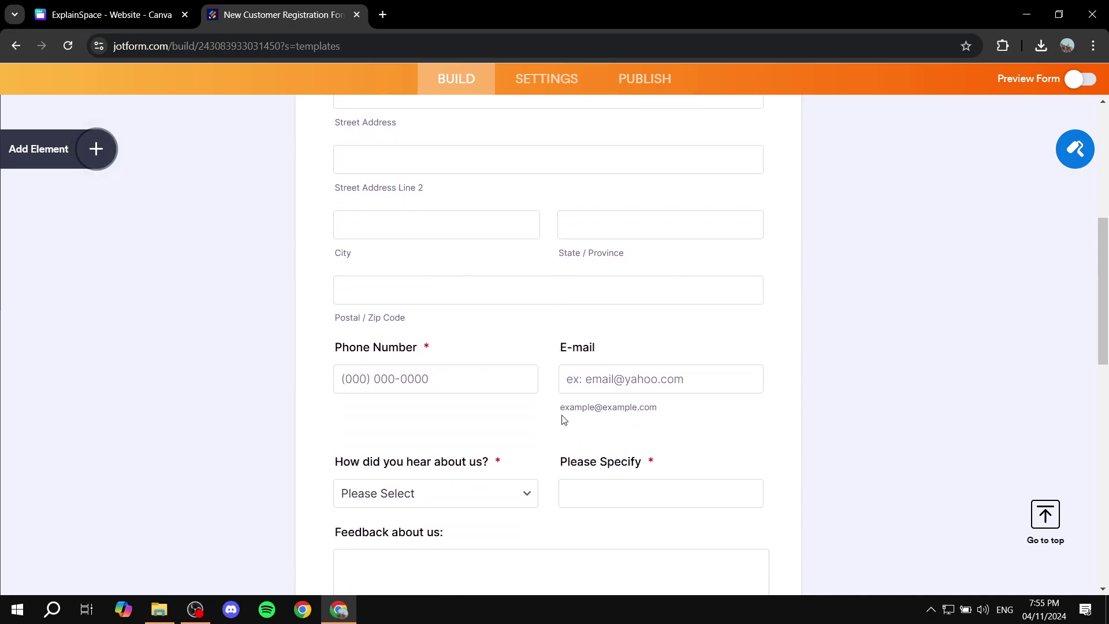
pyautogui.scroll(-4, 541, 389)
pyautogui.scroll(-5, 541, 390)
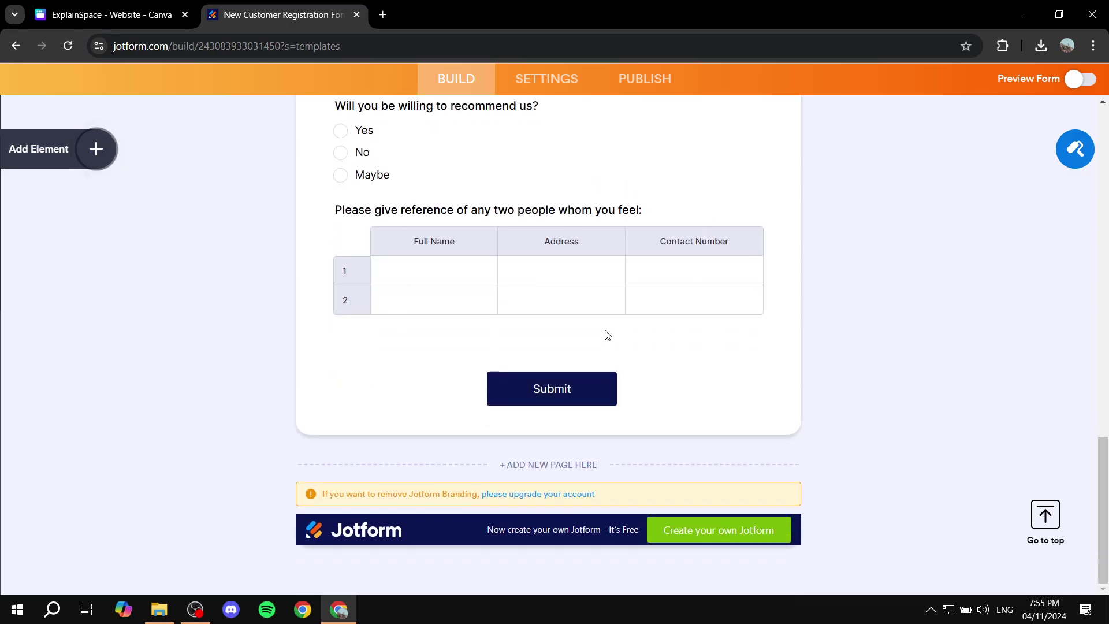
pyautogui.scroll(6, 598, 334)
pyautogui.scroll(6, 586, 428)
pyautogui.scroll(3, 586, 427)
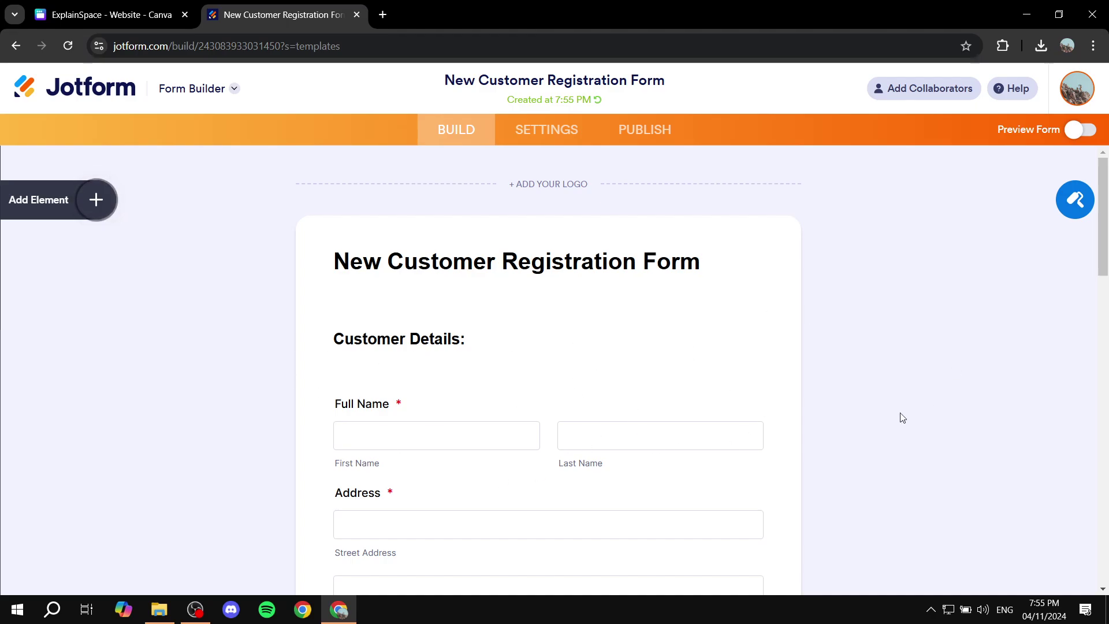
pyautogui.scroll(-2, 858, 384)
pyautogui.scroll(-1, 858, 384)
pyautogui.scroll(3, 858, 384)
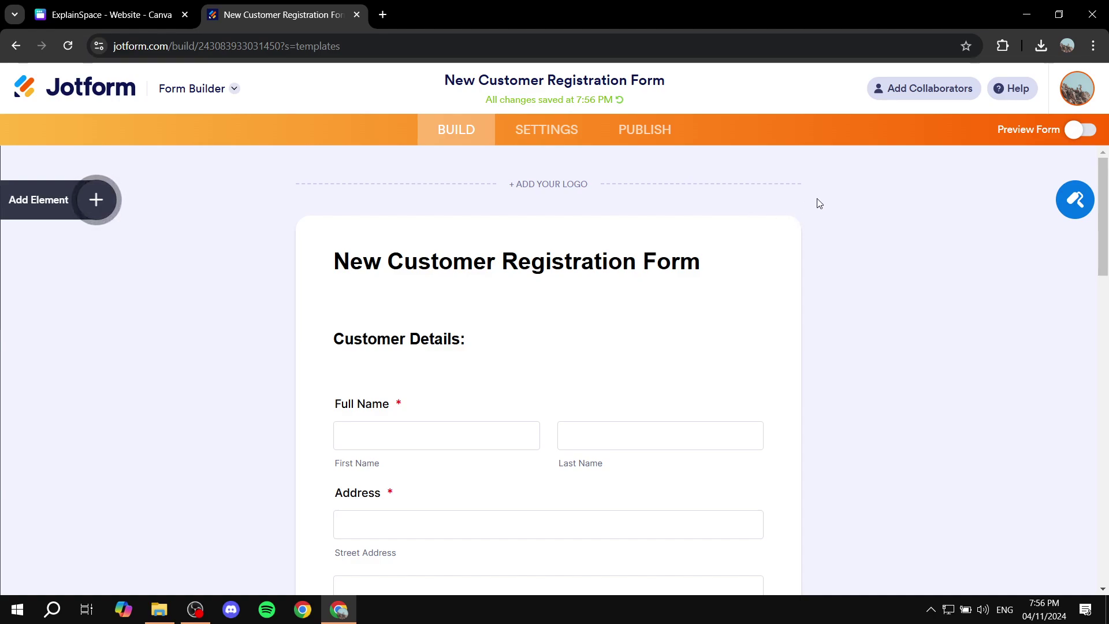
pyautogui.scroll(-2, 468, 277)
pyautogui.scroll(-2, 433, 251)
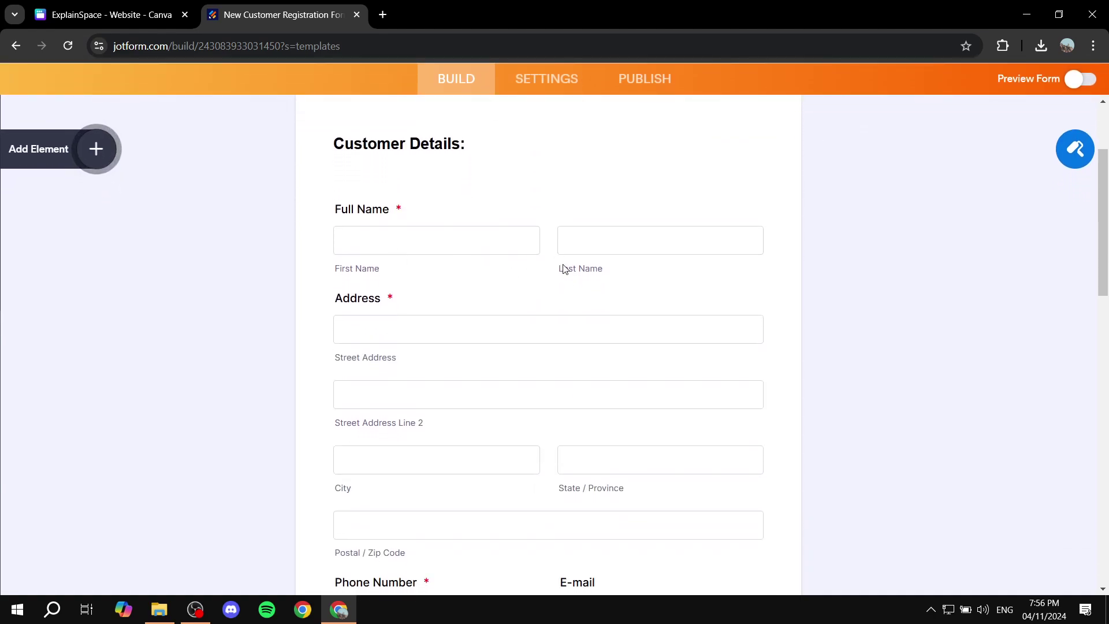
pyautogui.scroll(3, 606, 330)
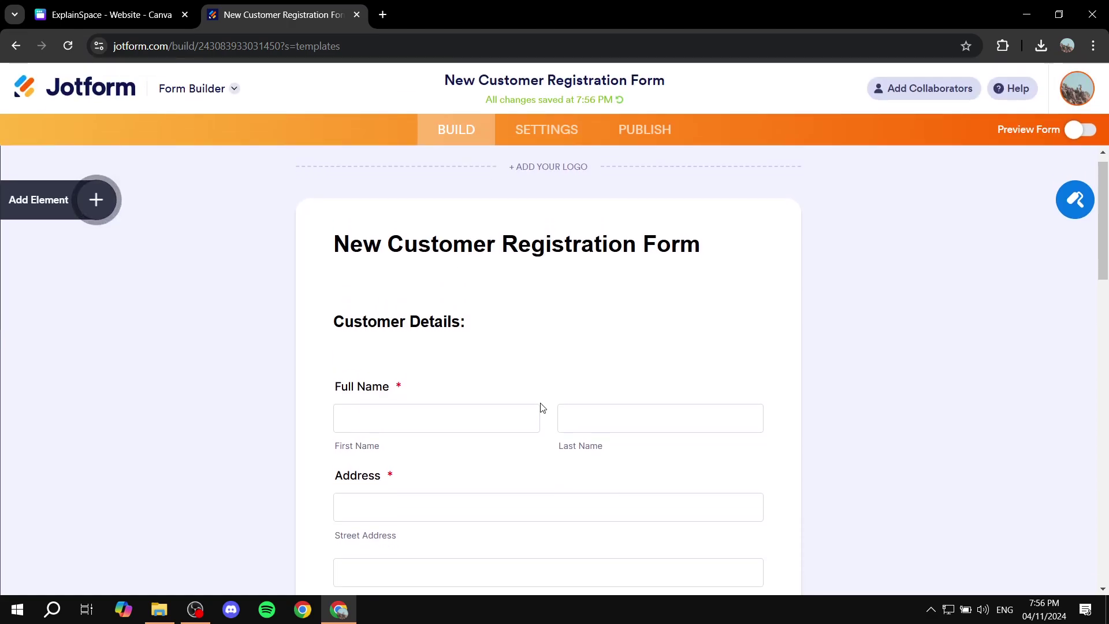
pyautogui.scroll(-3, 537, 376)
# Delete the Address field and change the form heading to 'Email Form'.
pyautogui.click(537, 377)
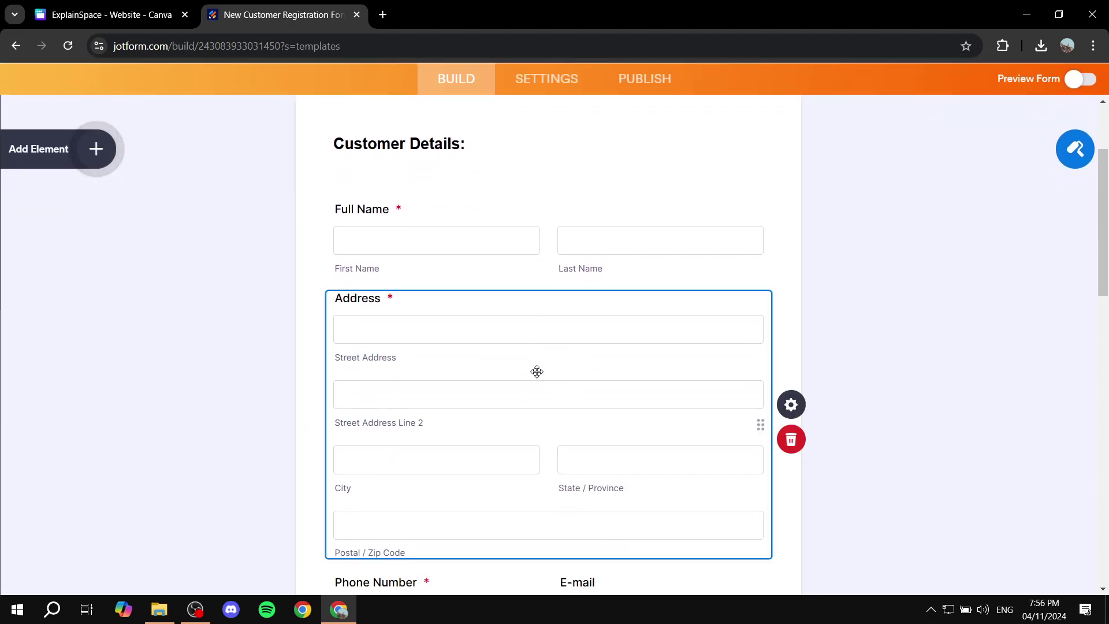
pyautogui.click(792, 440)
pyautogui.scroll(4, 606, 330)
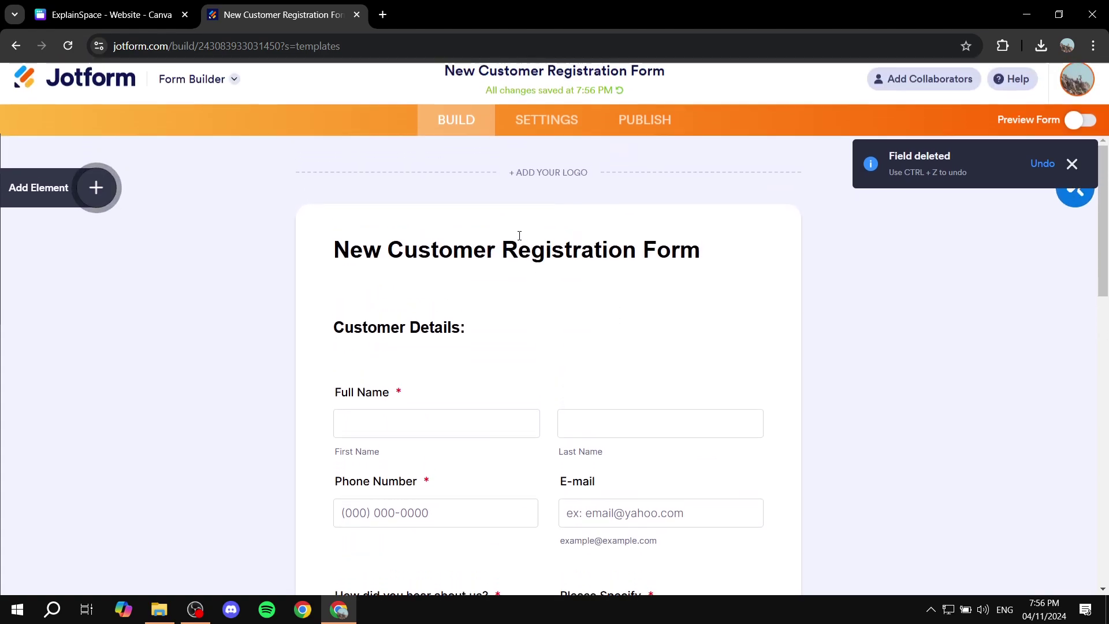
pyautogui.click(544, 271)
pyautogui.click(700, 261)
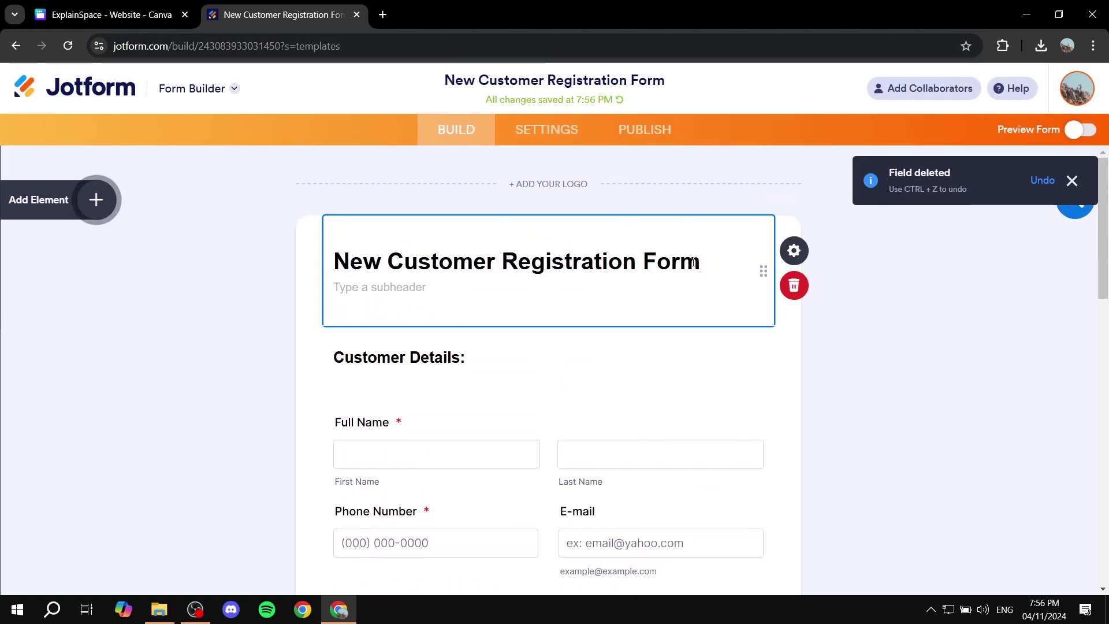
pyautogui.press('BackSpace')
pyautogui.press('BackSpace')
pyautogui.press('BackSpace')
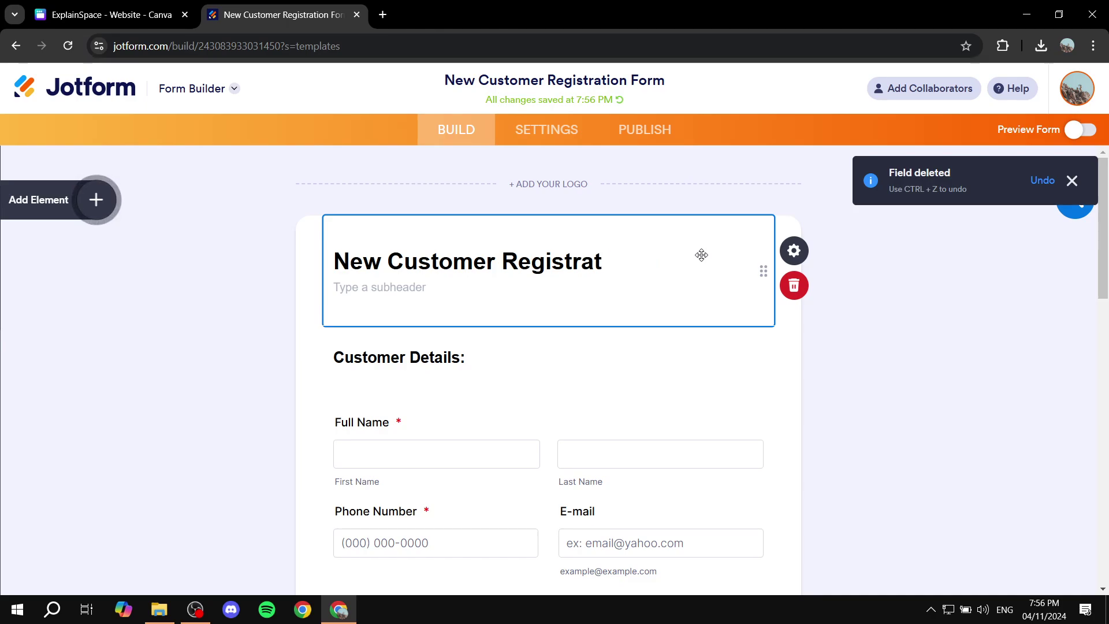
pyautogui.press('BackSpace')
pyautogui.press('BackSpace')
pyautogui.press('BackSpace')
pyautogui.write('Ema')
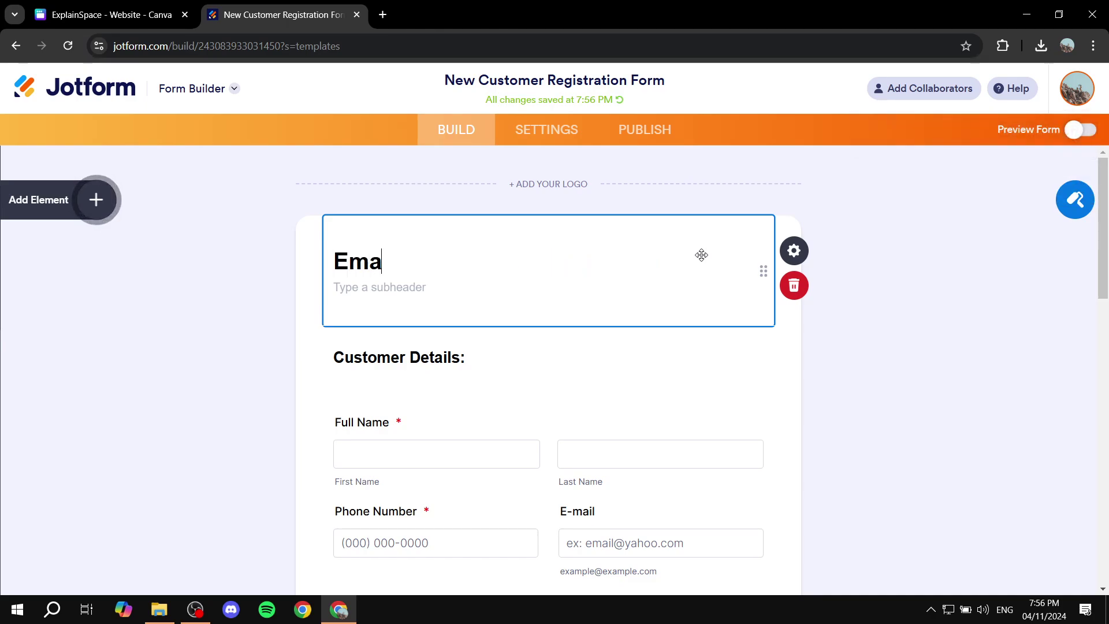
pyautogui.press('BackSpace')
pyautogui.press('BackSpace')
pyautogui.write('pr')
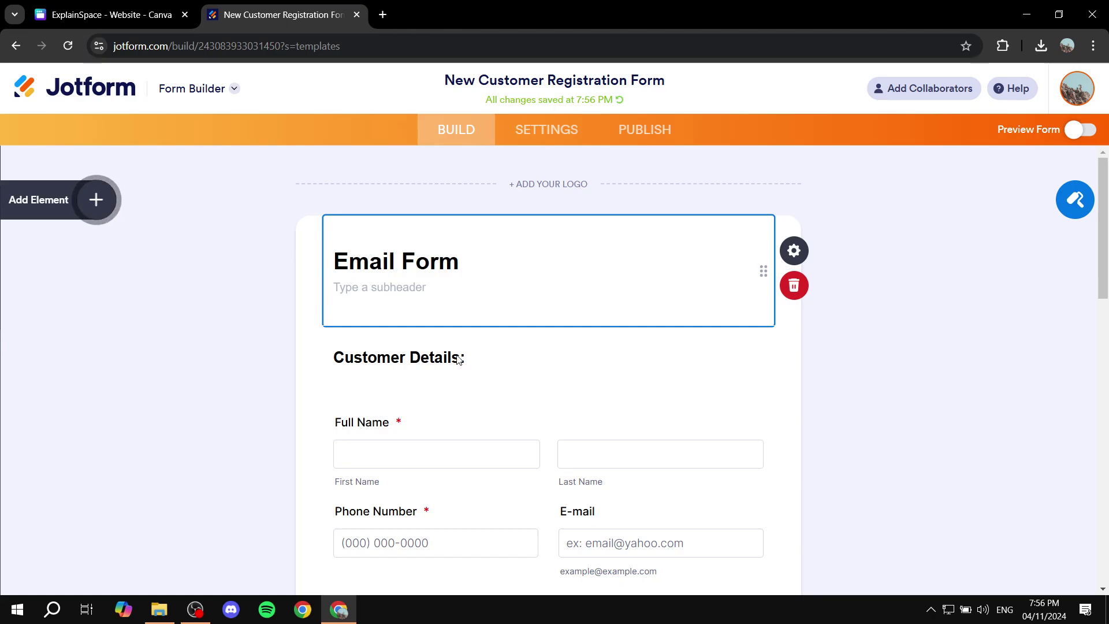
# Delete the Customer Details heading, Phone Number and 'How did you hear about us?' fields.
pyautogui.click(466, 373)
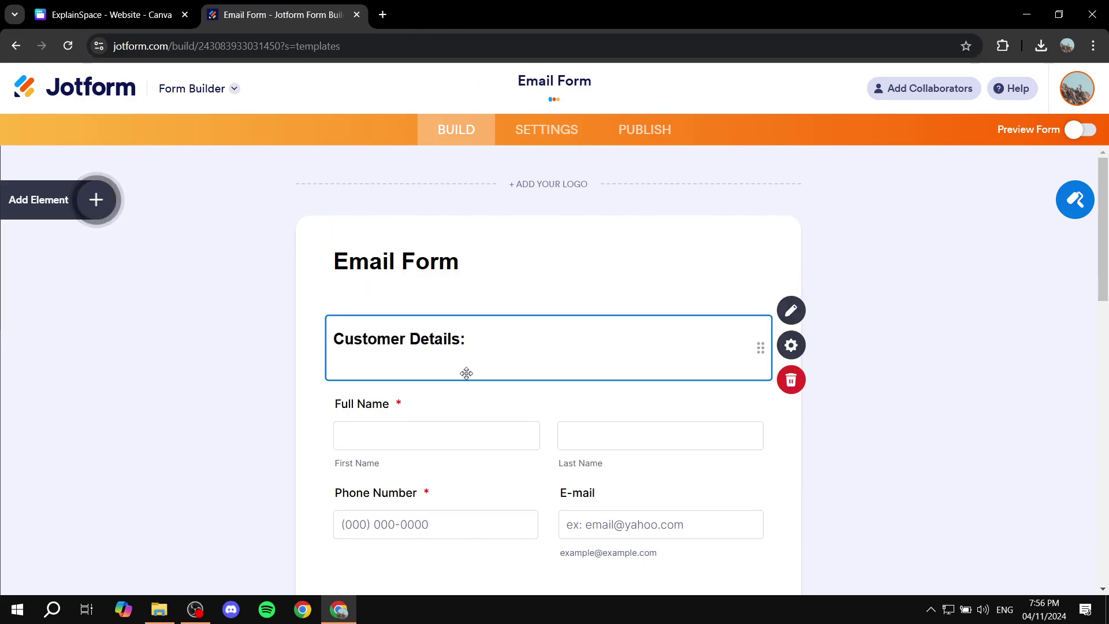
pyautogui.click(814, 379)
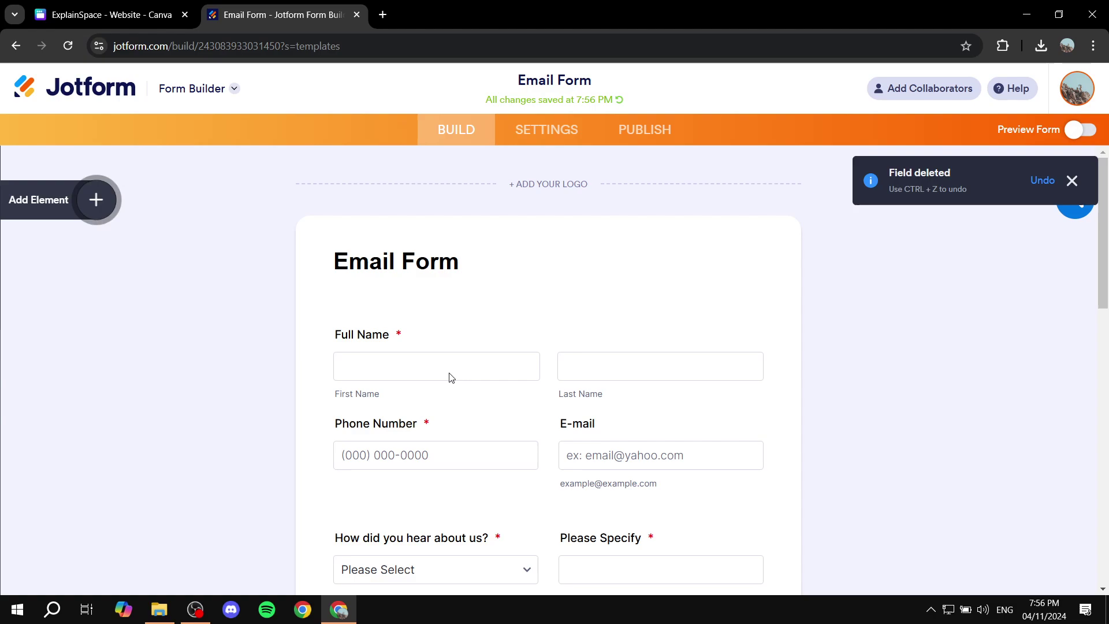
pyautogui.click(376, 453)
pyautogui.click(566, 467)
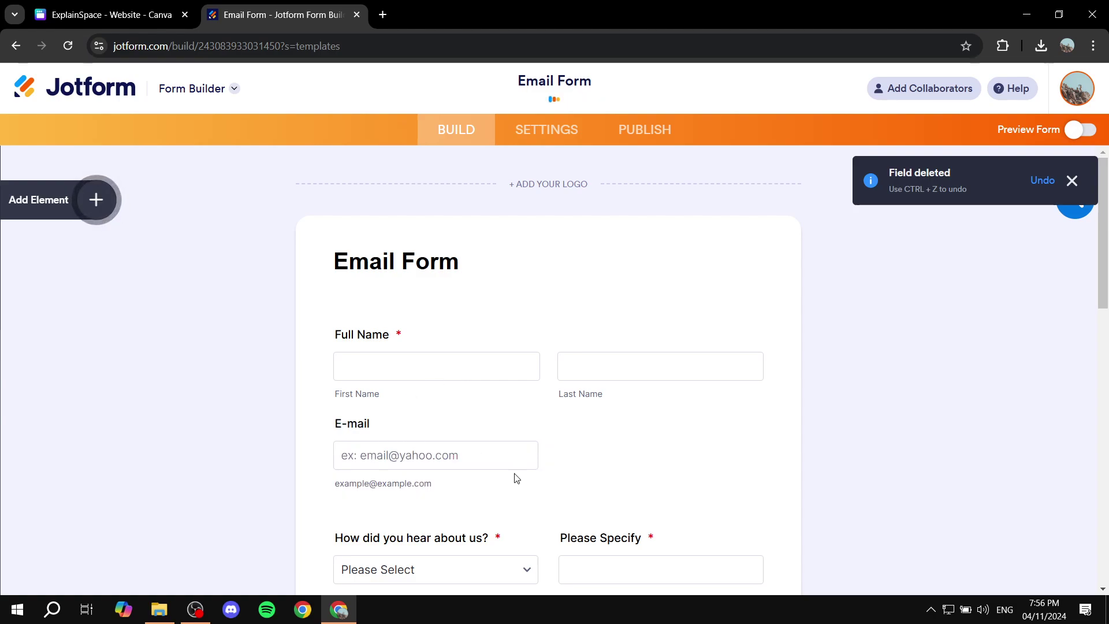
pyautogui.scroll(-2, 514, 476)
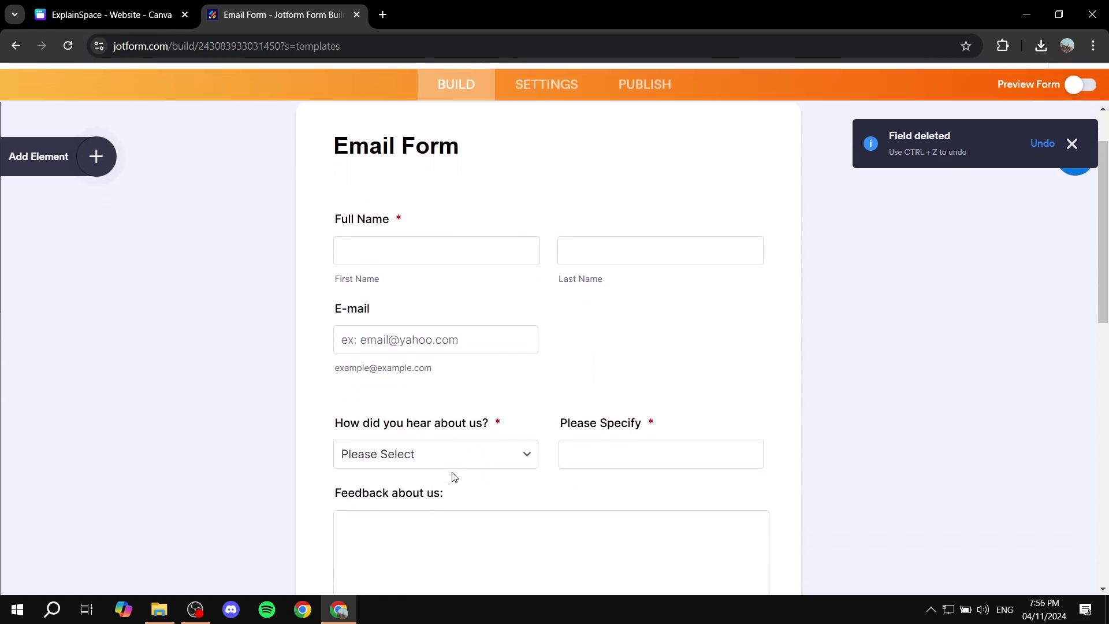
pyautogui.click(459, 441)
pyautogui.click(567, 485)
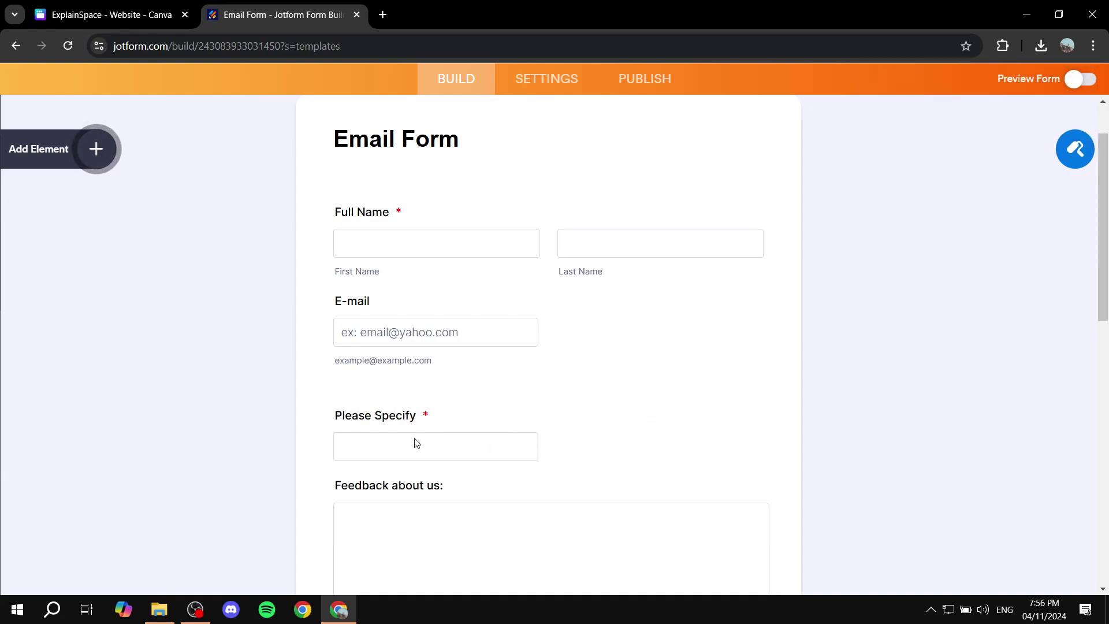
# Delete the Please Specify, Feedback, Suggestions, recommend-us and reference table questions.
pyautogui.click(415, 444)
pyautogui.click(567, 479)
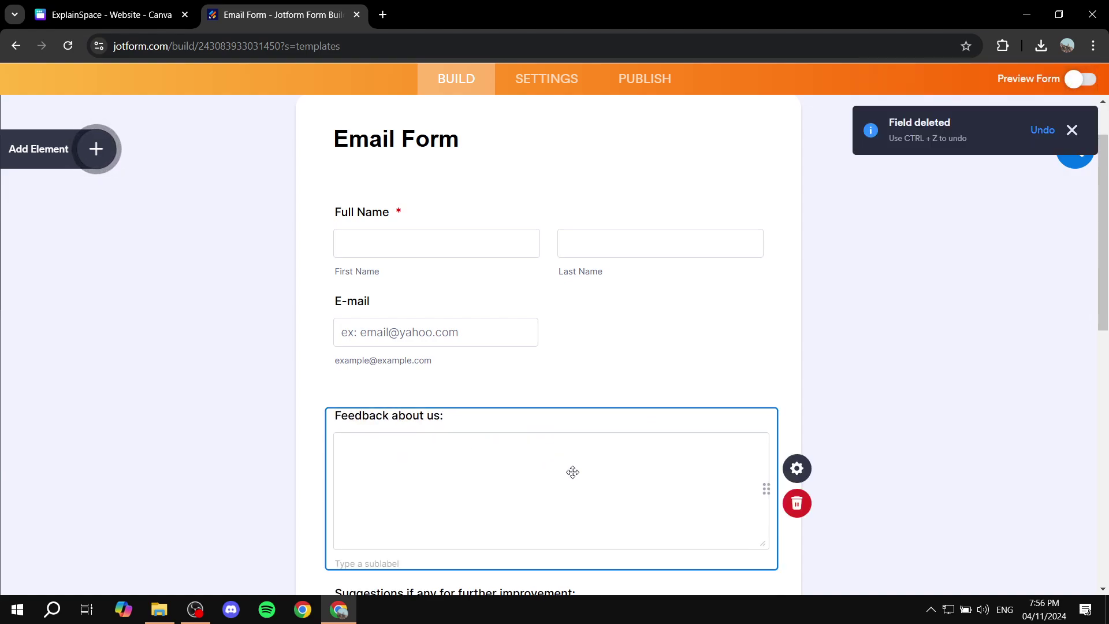
pyautogui.click(795, 504)
pyautogui.click(571, 421)
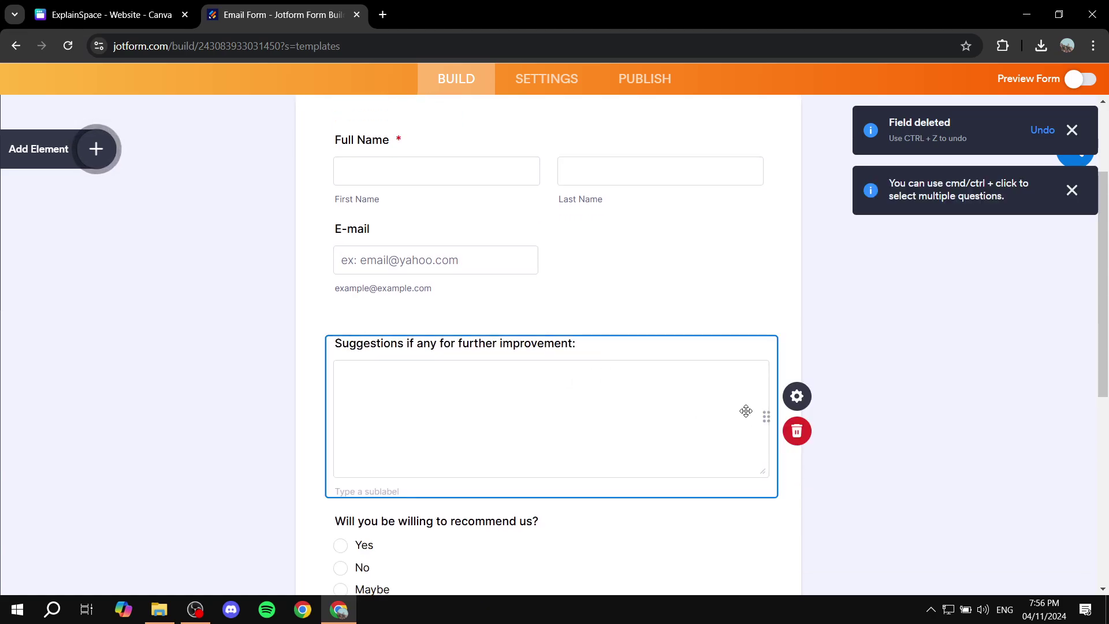
pyautogui.click(796, 430)
pyautogui.click(536, 372)
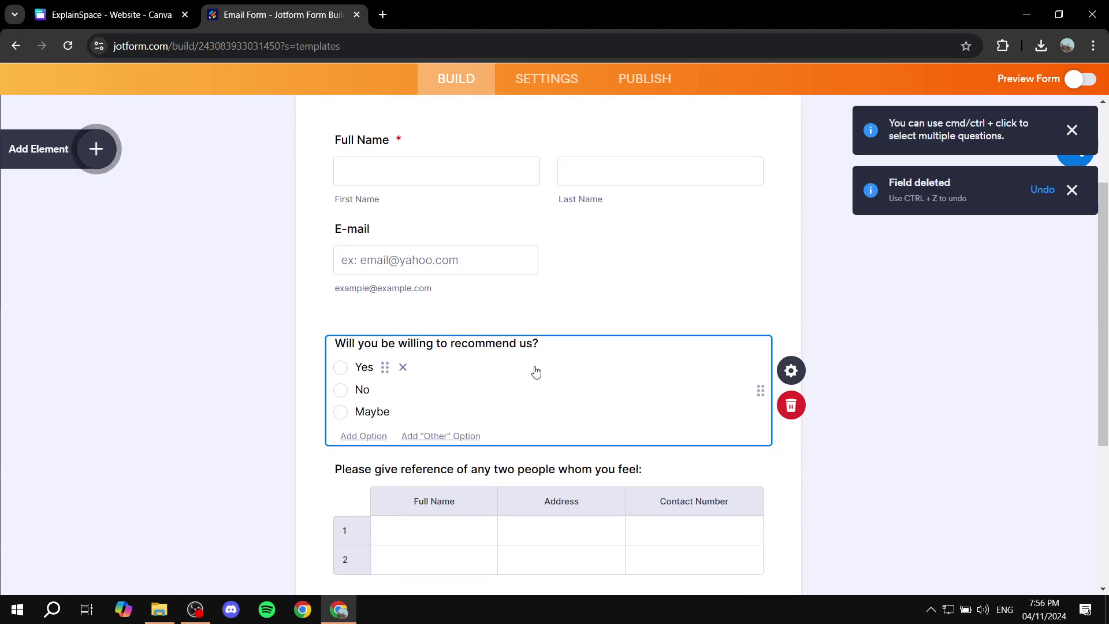
pyautogui.click(791, 405)
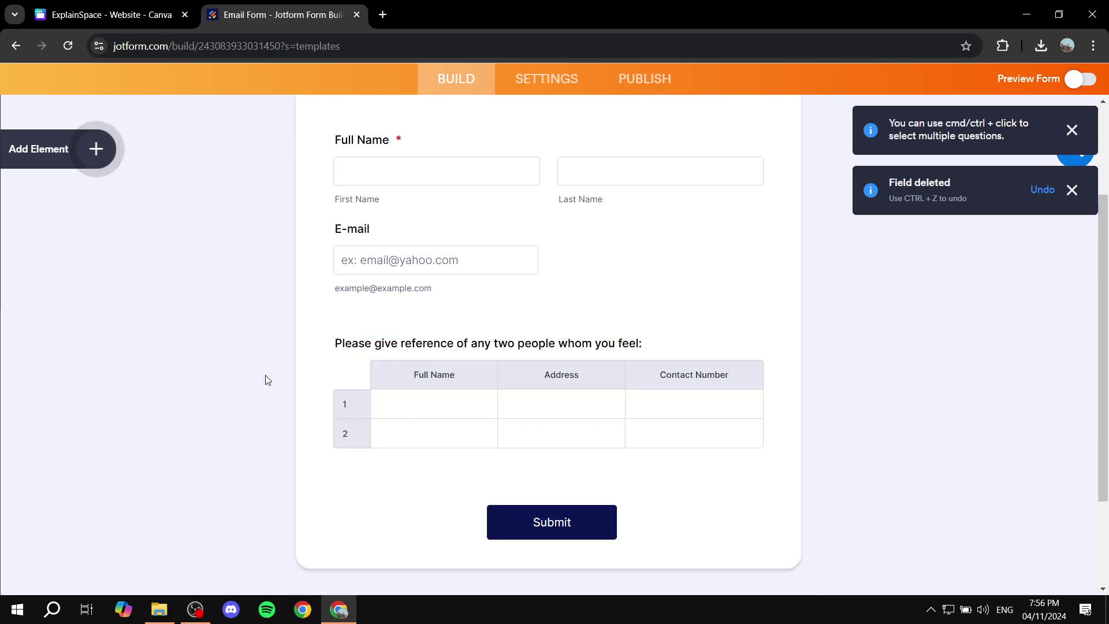
pyautogui.click(478, 403)
pyautogui.click(791, 415)
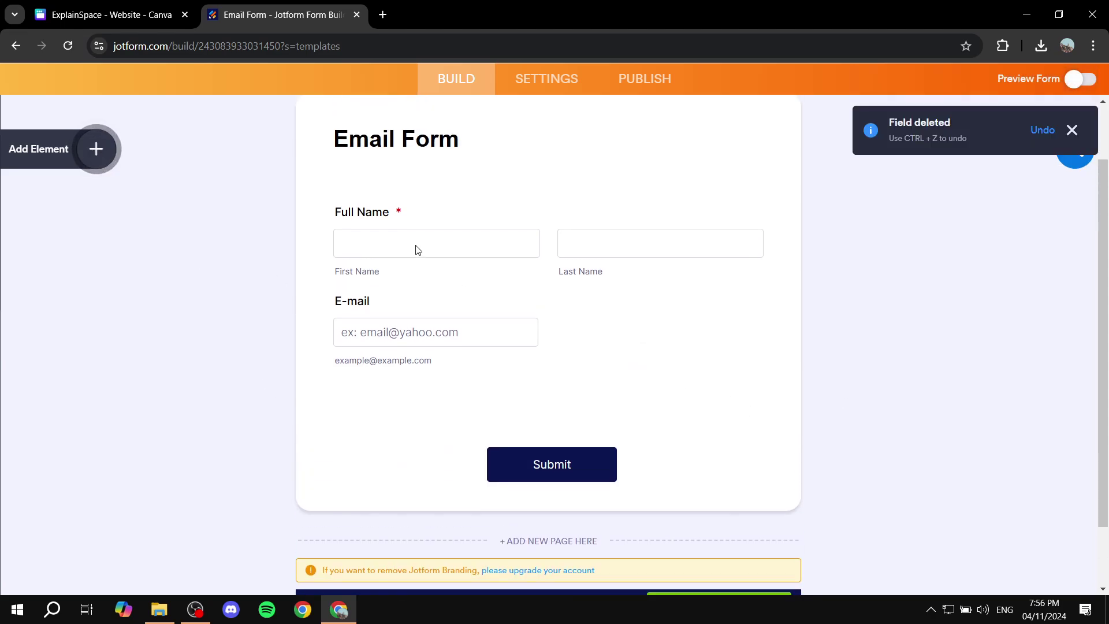
pyautogui.click(374, 327)
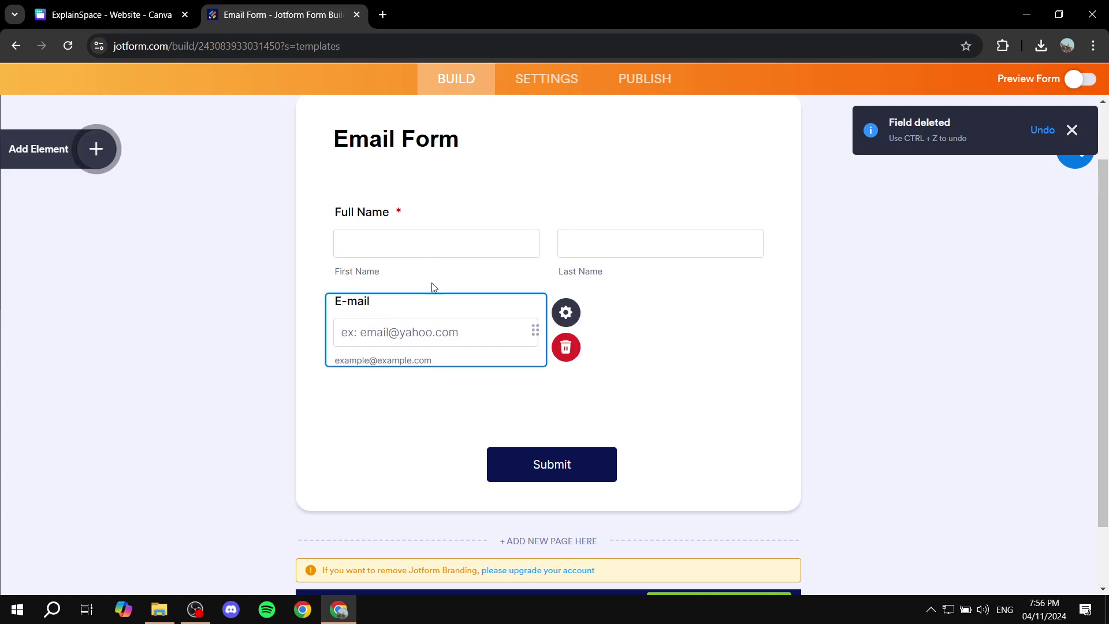
# Open the E-mail field's properties, keeping labels positioned above the fields.
pyautogui.click(394, 209)
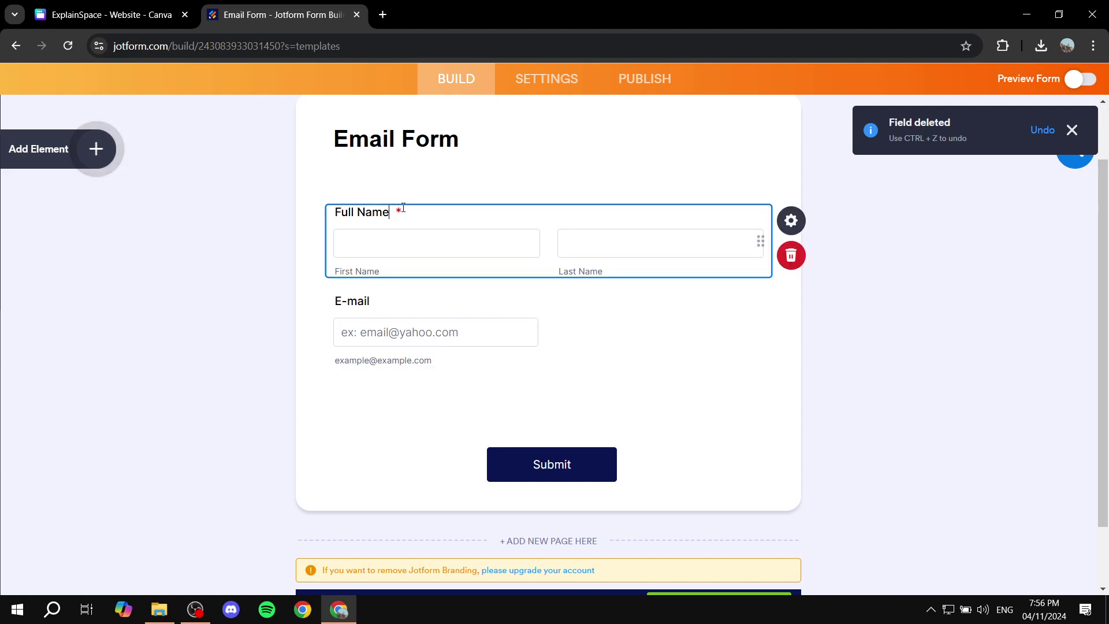
pyautogui.click(486, 332)
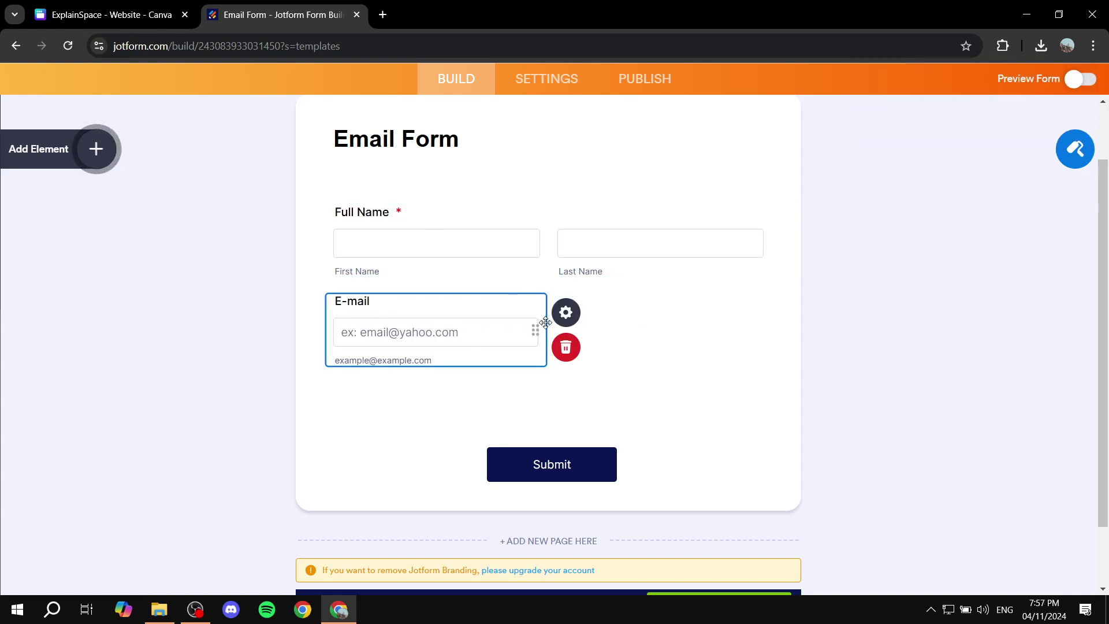
pyautogui.moveTo(537, 329); pyautogui.dragTo(584, 319)
pyautogui.click(568, 313)
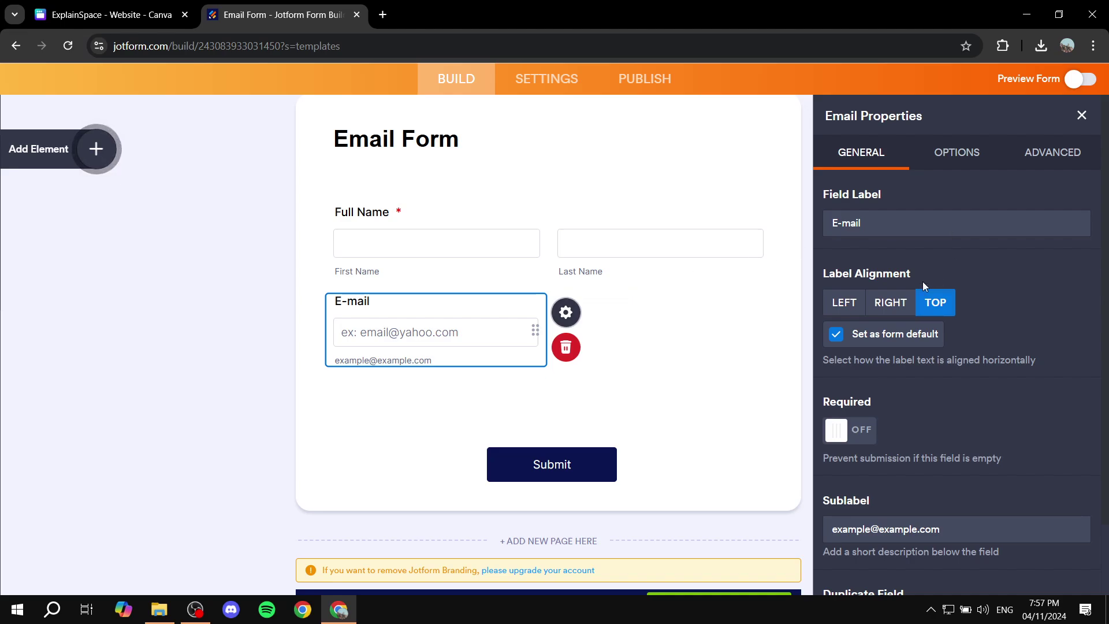
pyautogui.click(890, 303)
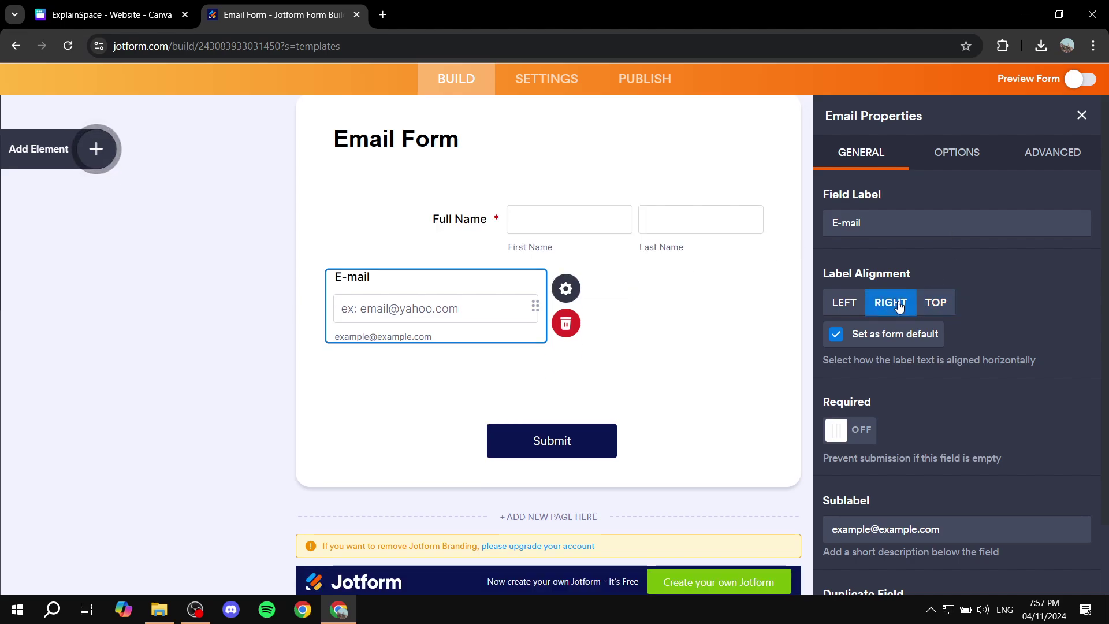
pyautogui.click(931, 302)
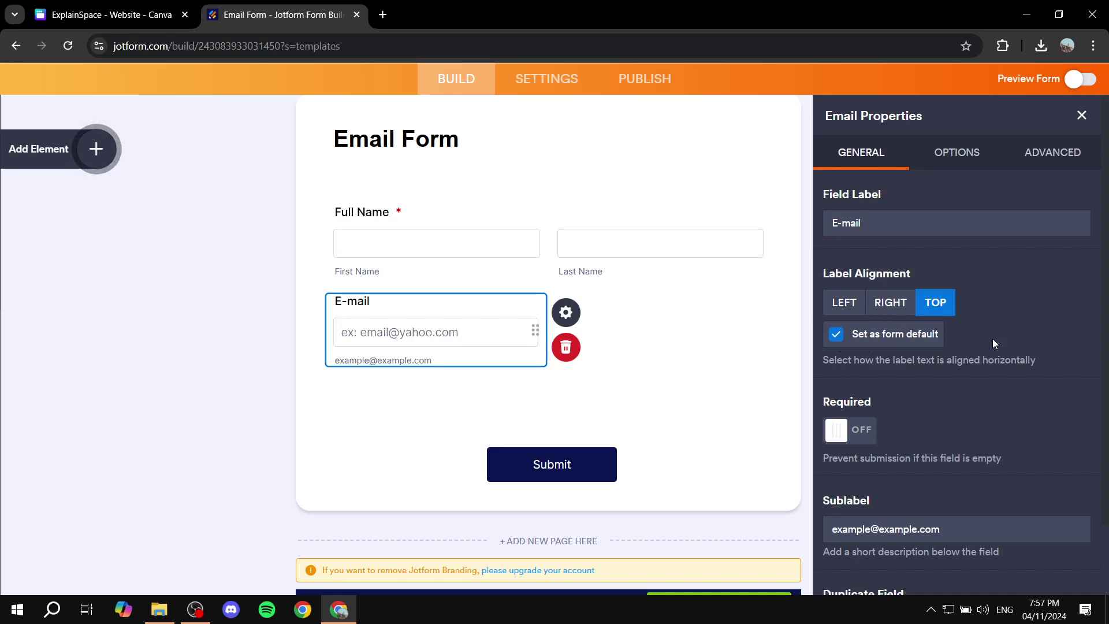
pyautogui.scroll(-1, 992, 336)
# Make E-mail required with a fixed 310 px width, then close Properties.
pyautogui.click(849, 357)
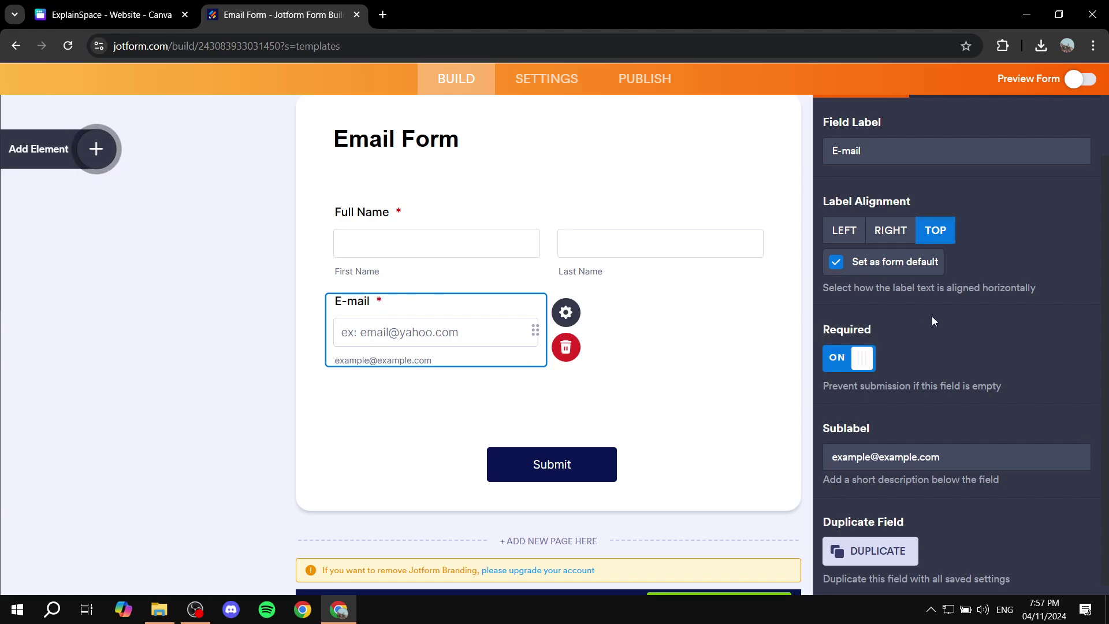
pyautogui.scroll(2, 1045, 391)
pyautogui.scroll(2, 1034, 422)
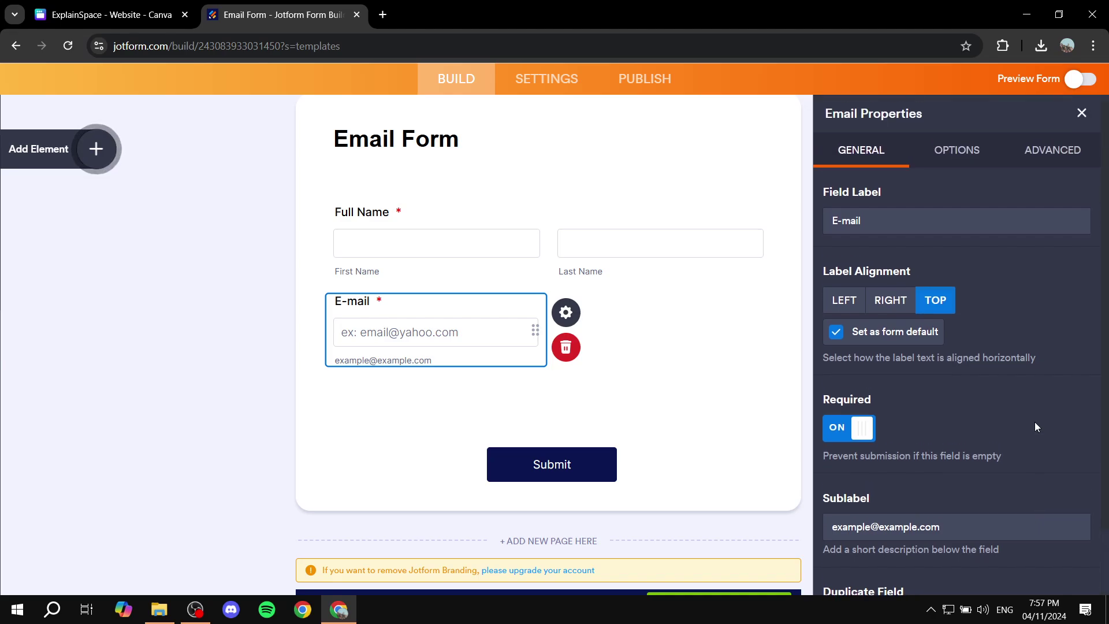
pyautogui.click(956, 152)
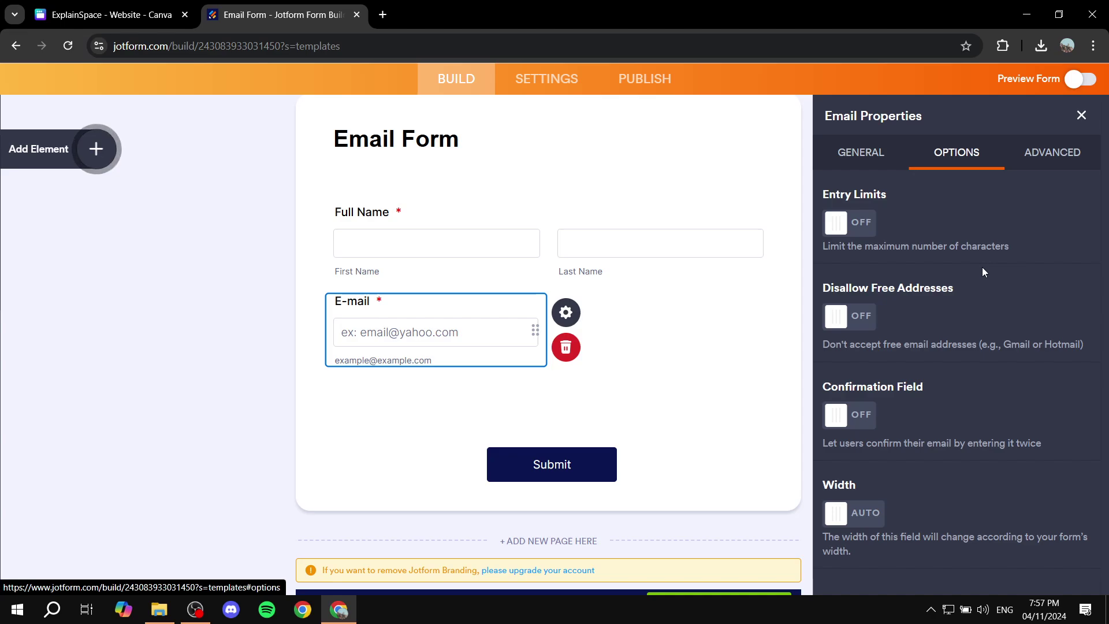
pyautogui.click(836, 512)
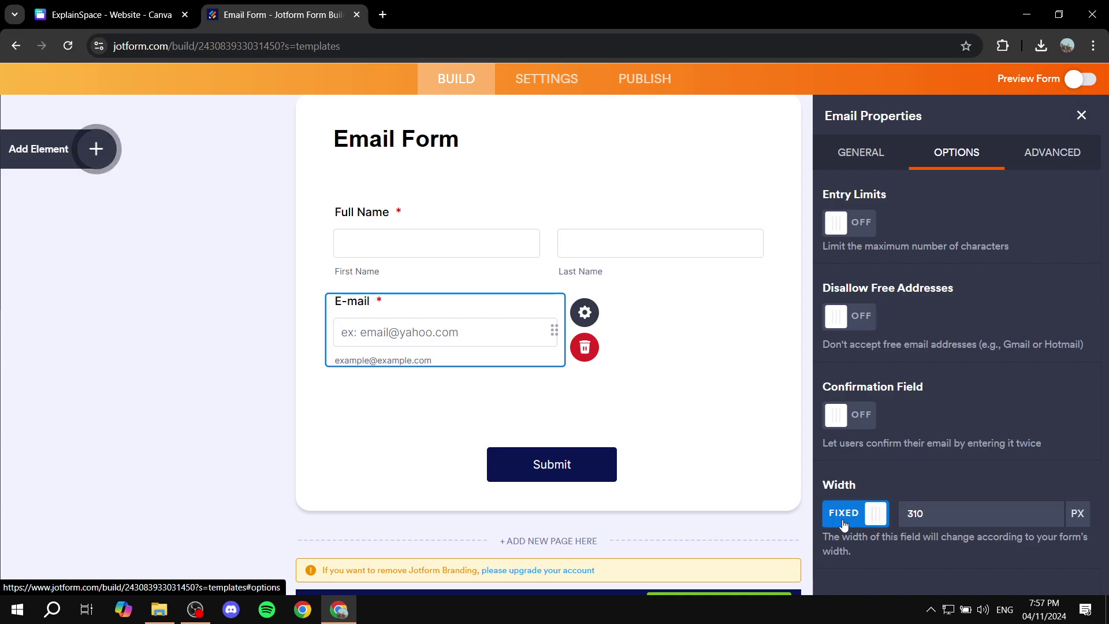
pyautogui.click(1081, 116)
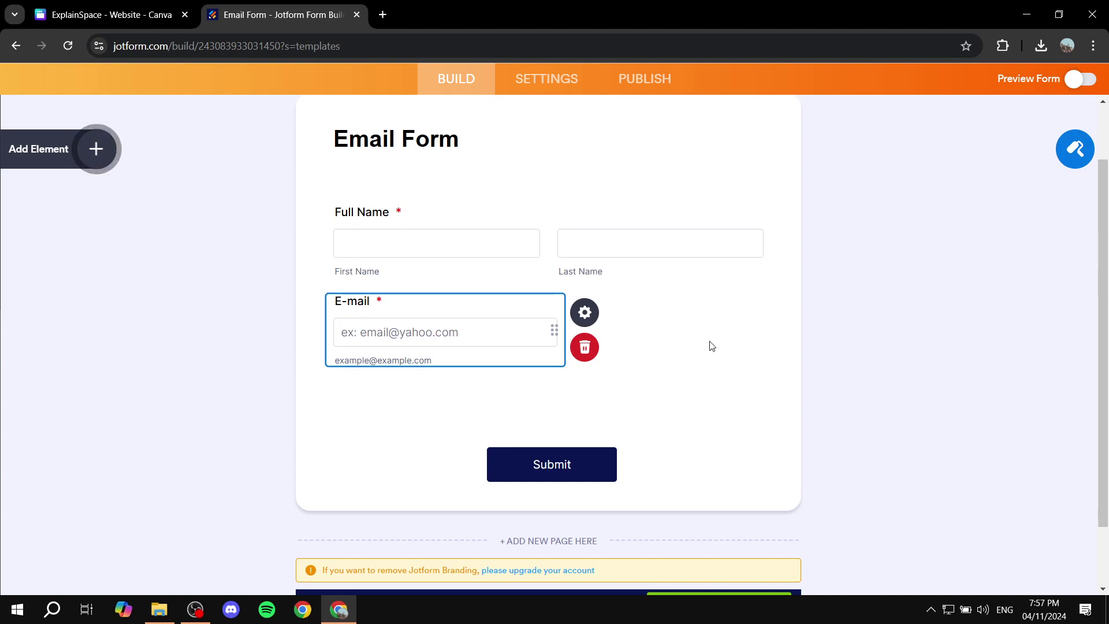
pyautogui.click(95, 149)
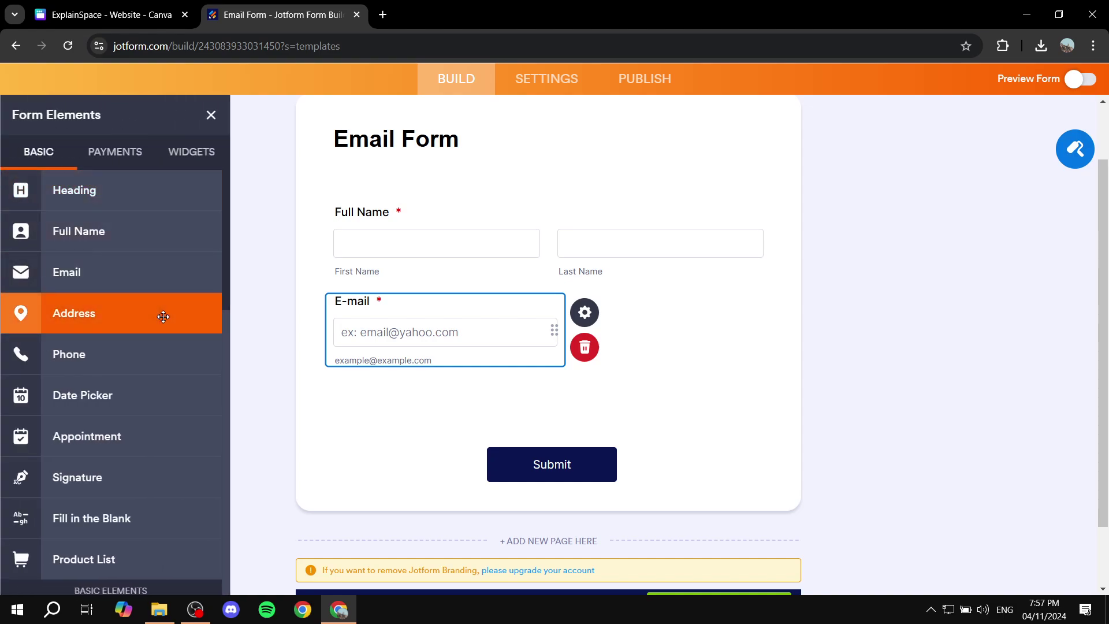
pyautogui.scroll(-2, 151, 312)
pyautogui.click(246, 251)
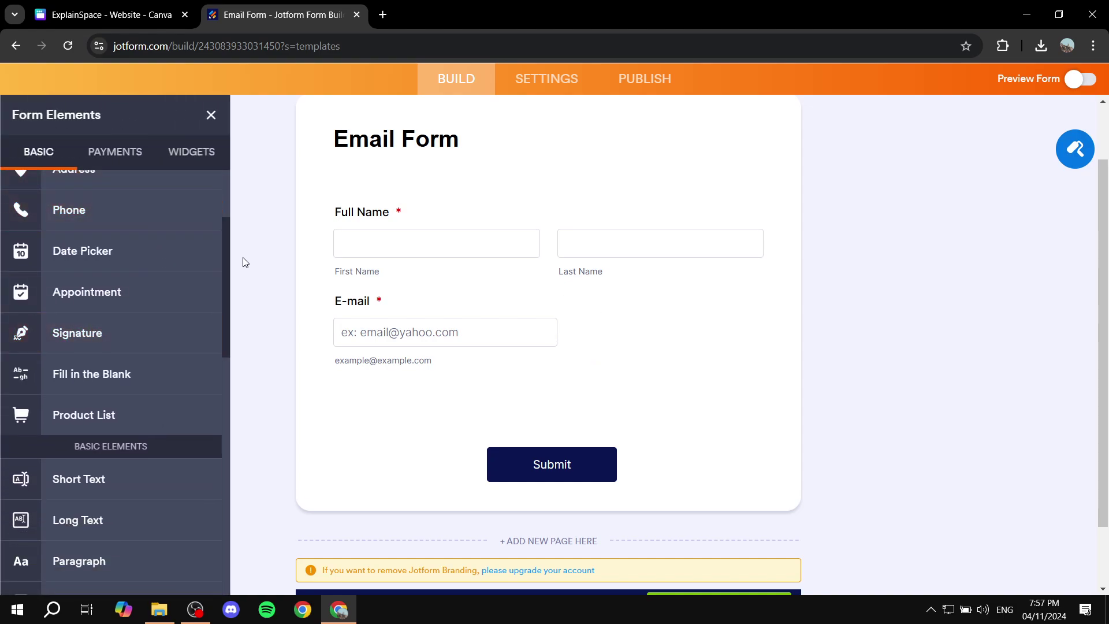
pyautogui.click(210, 115)
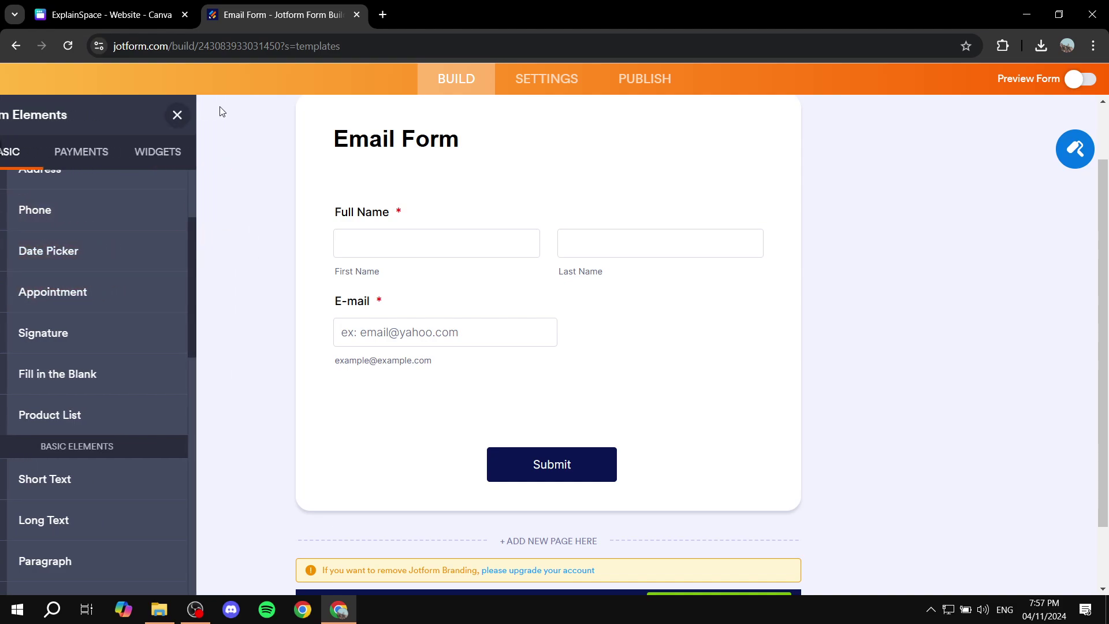
pyautogui.scroll(3, 978, 269)
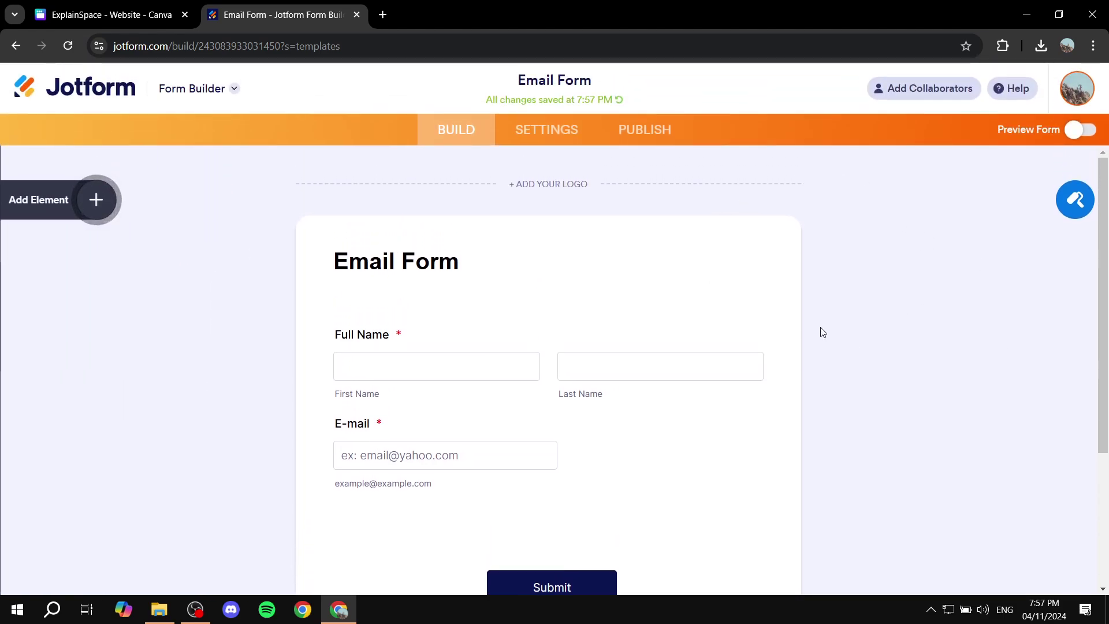
pyautogui.scroll(-3, 1027, 326)
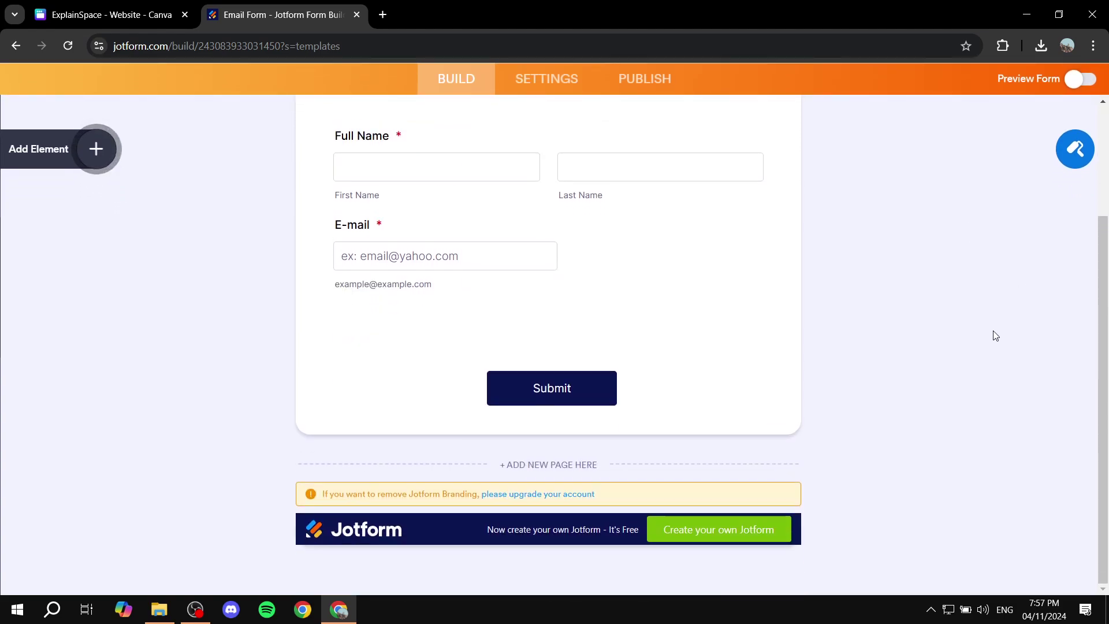
pyautogui.scroll(4, 995, 335)
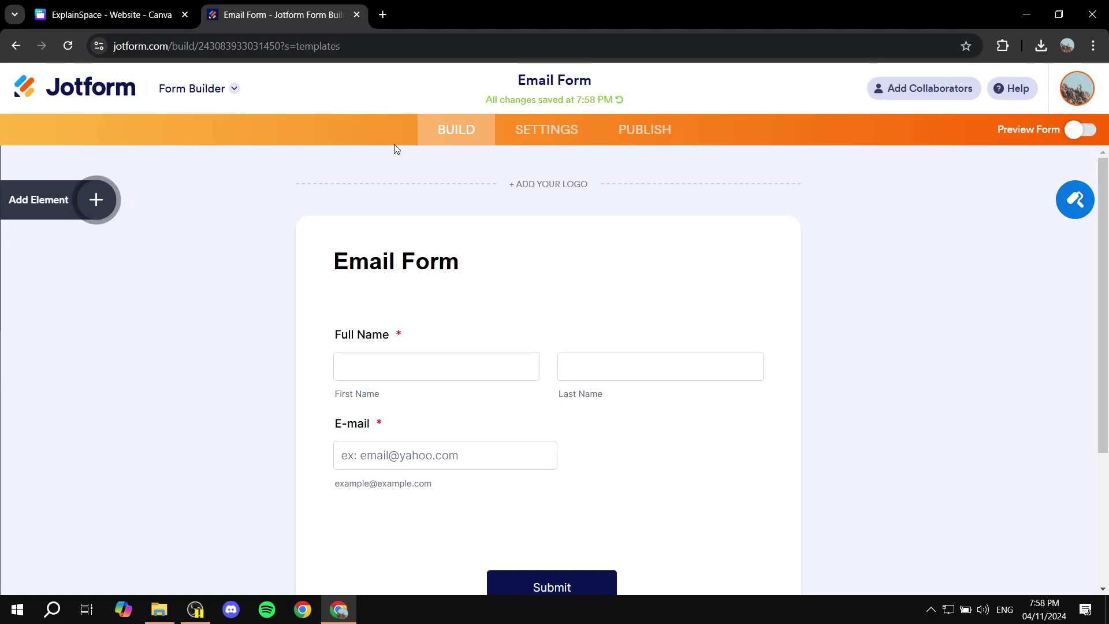
pyautogui.scroll(-2, 596, 388)
pyautogui.scroll(3, 597, 388)
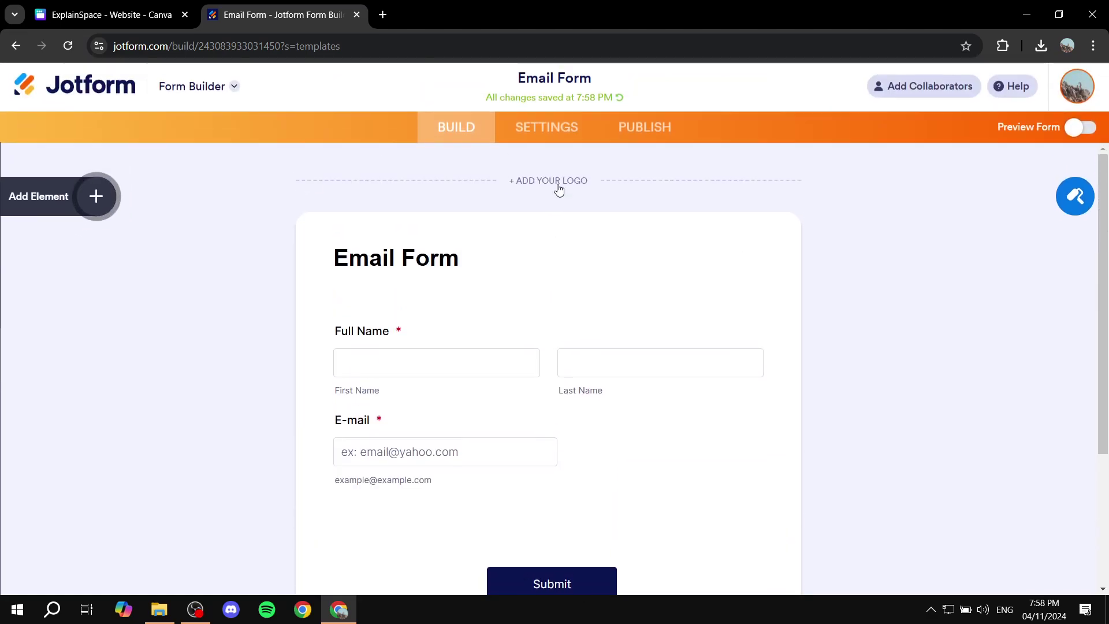
# Go from Settings to the Publish tab's Quick Share page.
pyautogui.click(547, 129)
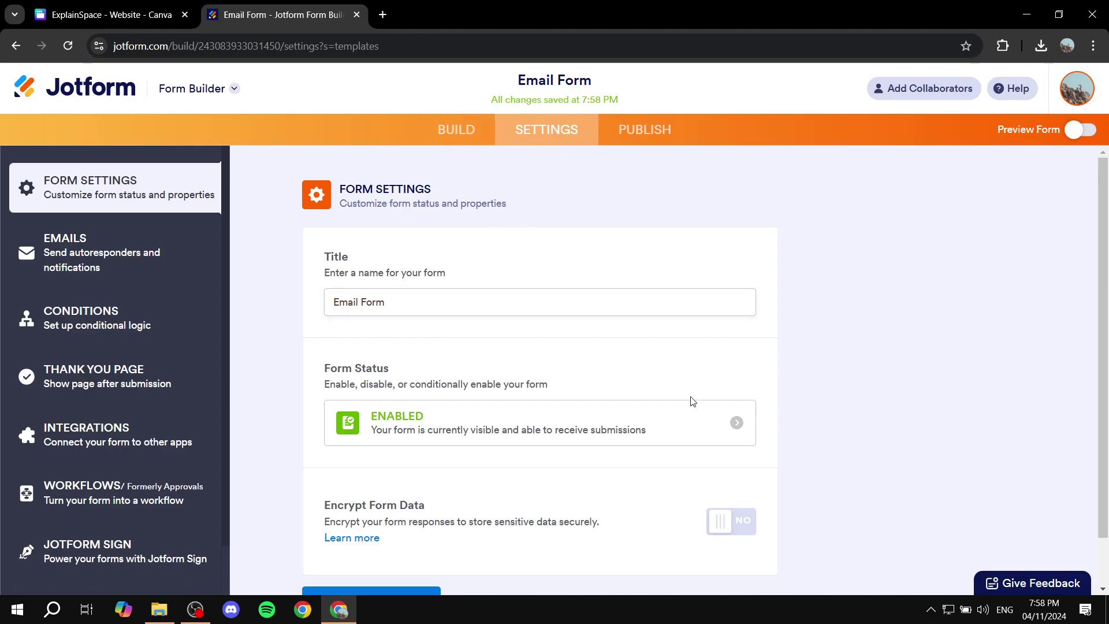
pyautogui.scroll(-1, 847, 314)
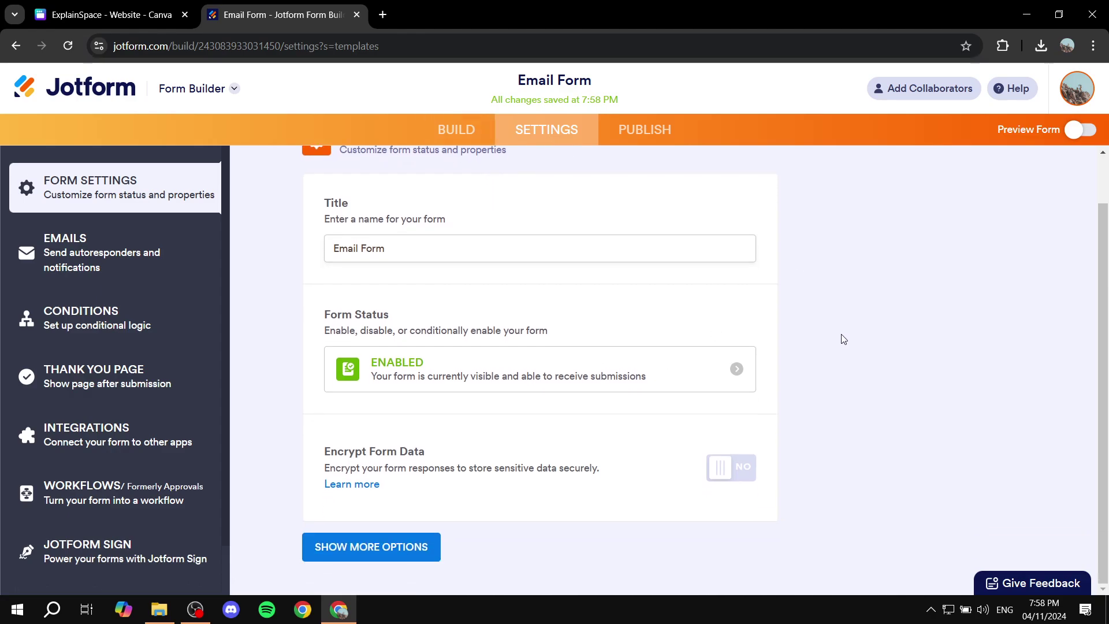
pyautogui.scroll(1, 845, 339)
pyautogui.click(645, 129)
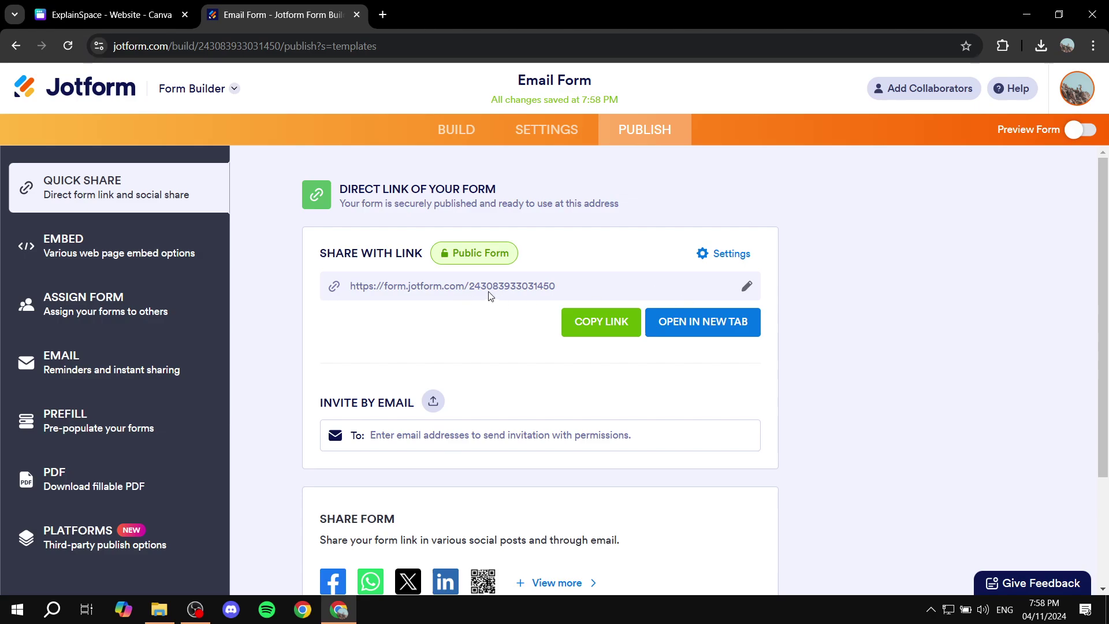
# Copy the Share With Link URL, then return to the ExplainSpace Canva tab.
pyautogui.click(744, 287)
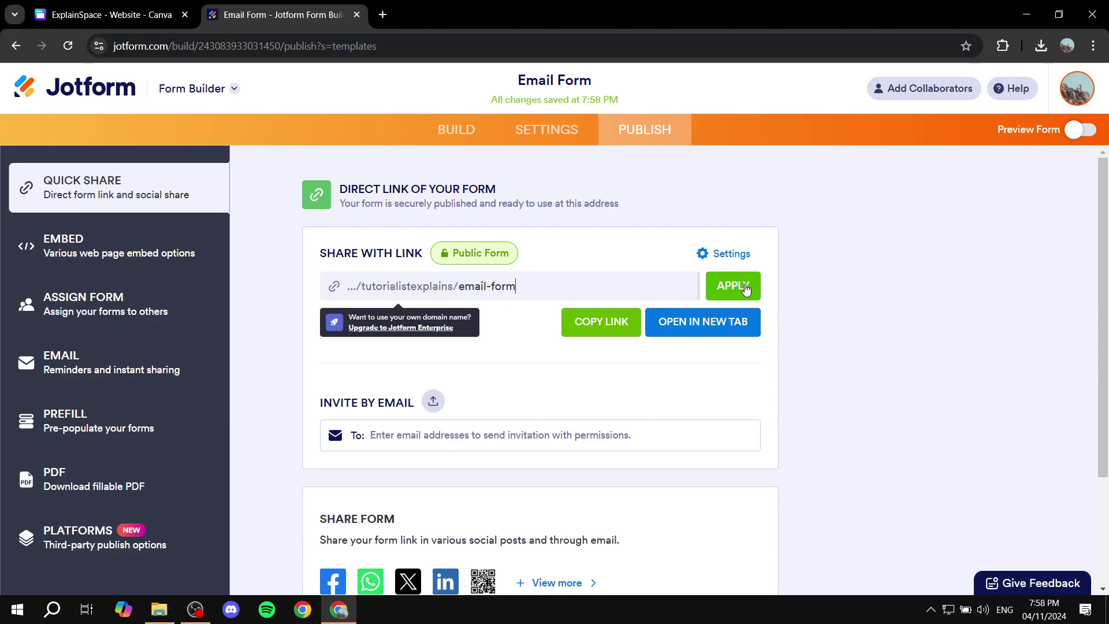
pyautogui.click(901, 290)
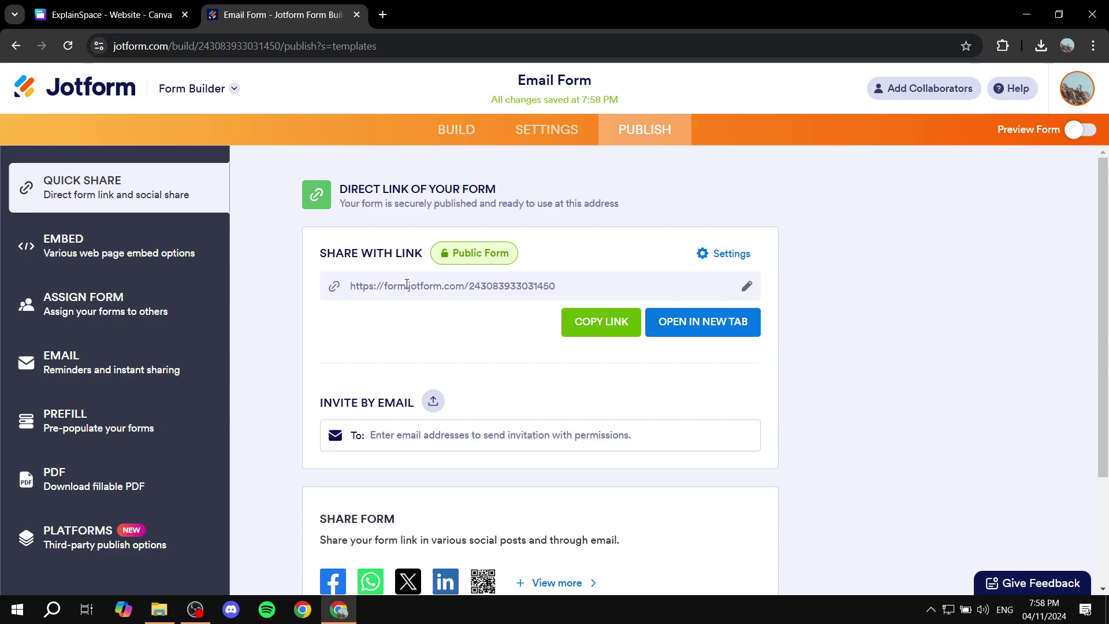
pyautogui.moveTo(556, 287); pyautogui.dragTo(350, 297)
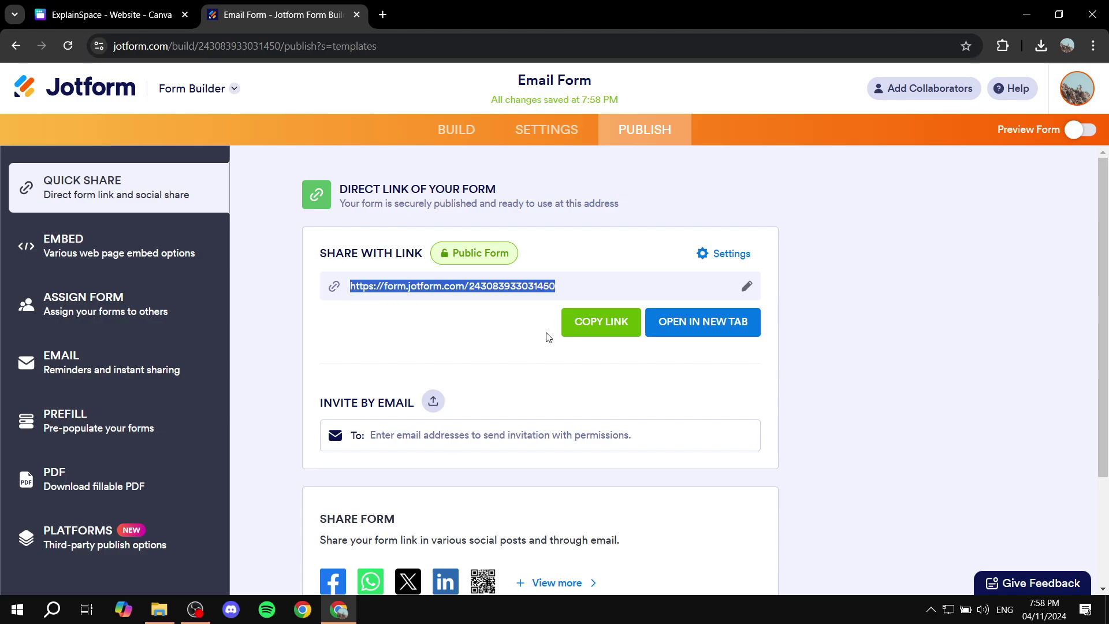
pyautogui.click(944, 297)
pyautogui.scroll(-2, 946, 297)
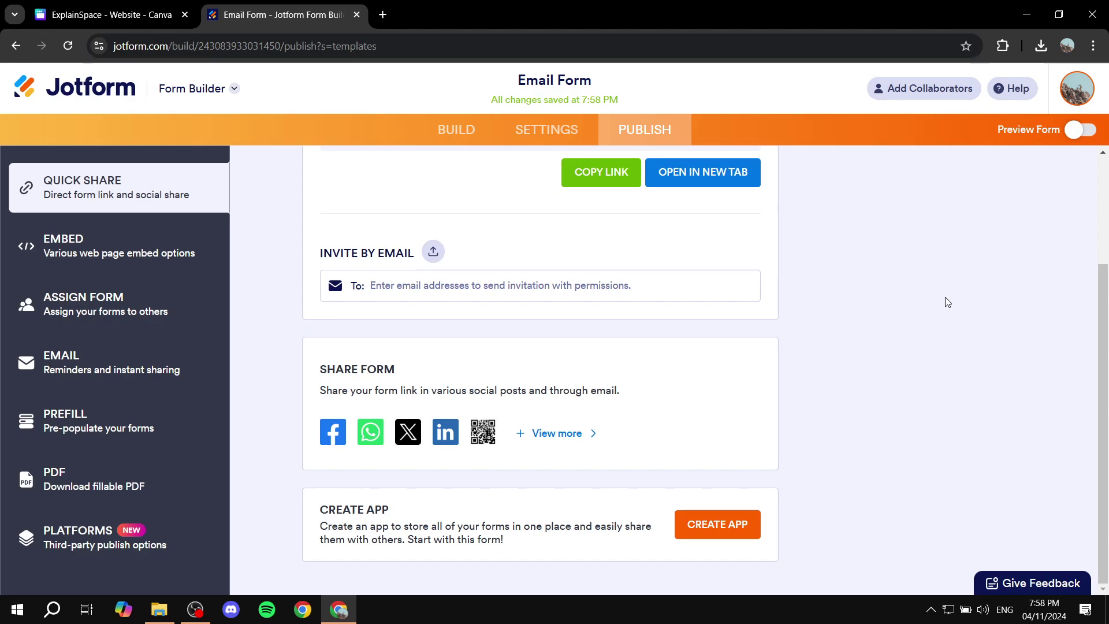
pyautogui.scroll(2, 944, 298)
pyautogui.click(111, 13)
# Find the Embed app by searching 'embed' and paste the Jotform link into it.
pyautogui.click(506, 199)
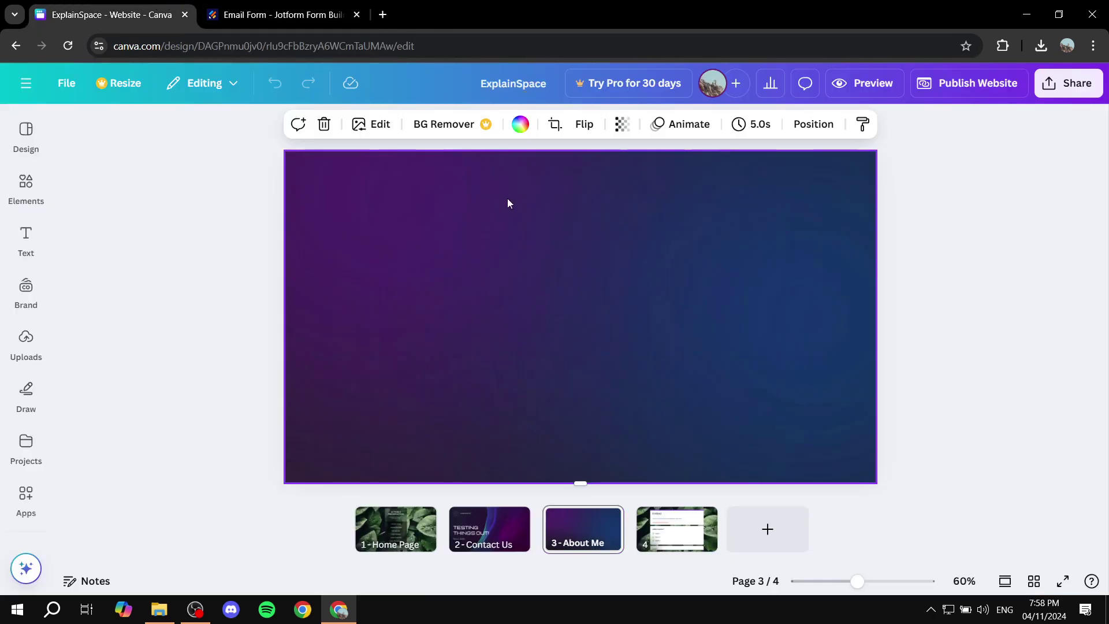
pyautogui.click(26, 496)
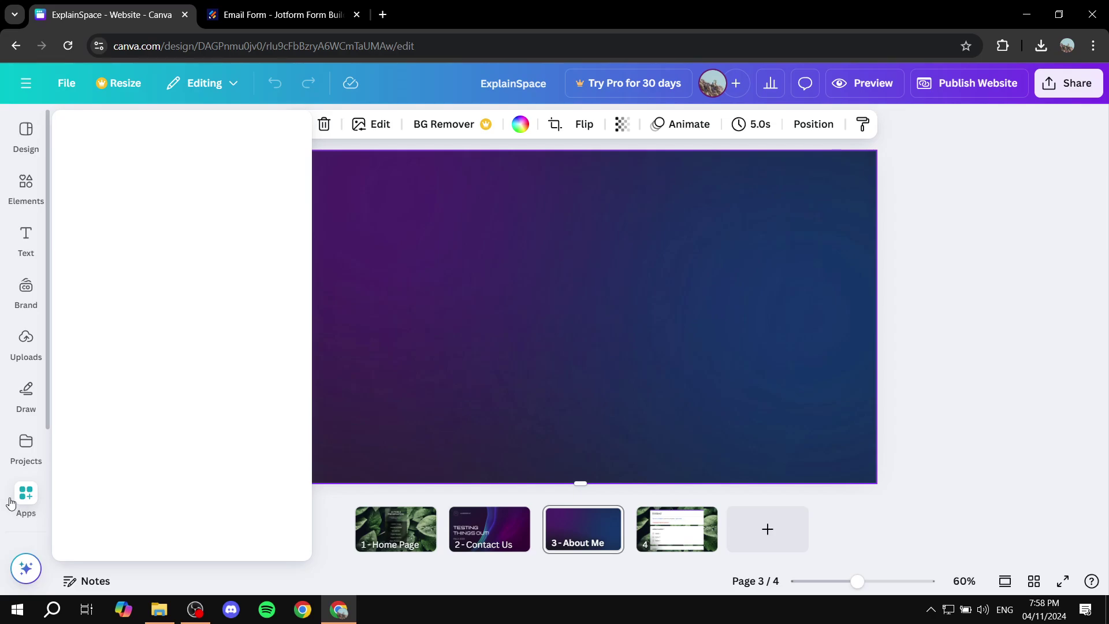
pyautogui.click(122, 129)
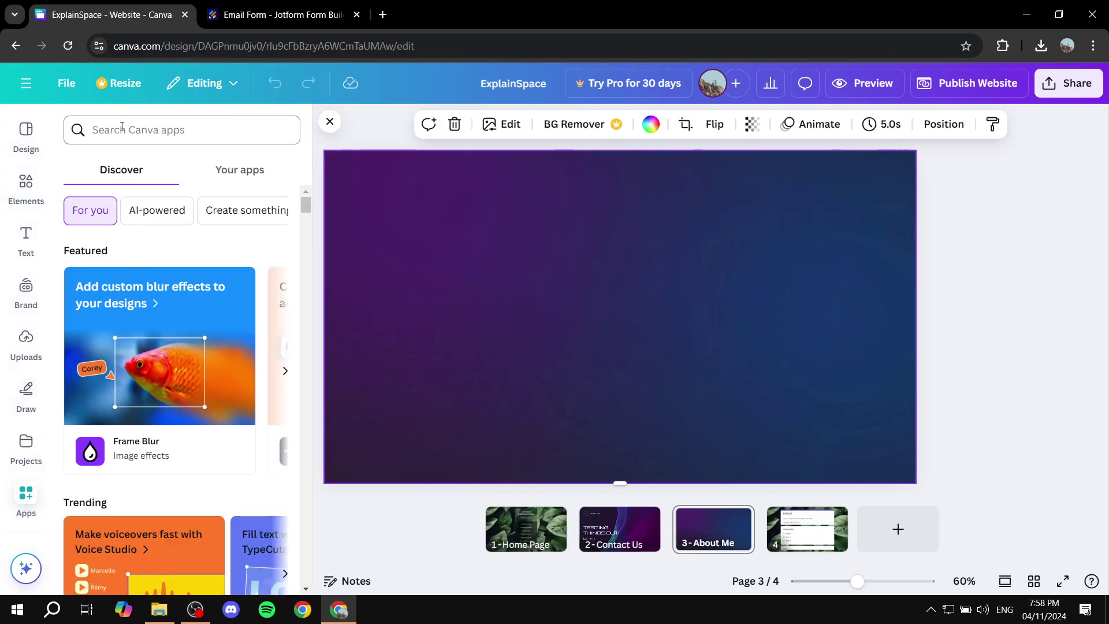
pyautogui.write('embed')
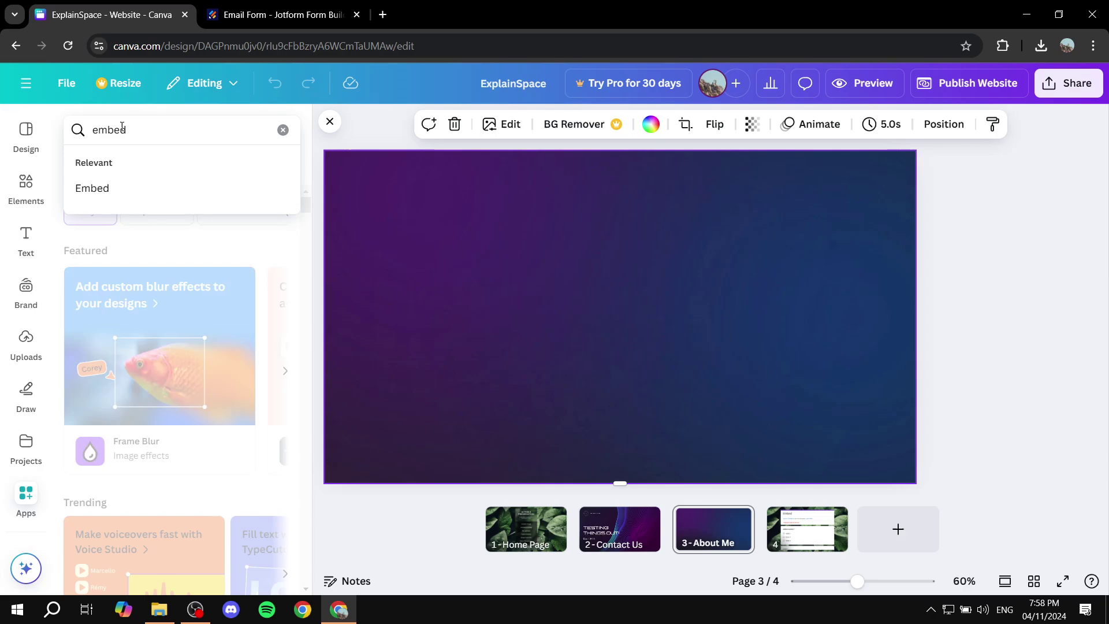
pyautogui.press('Return')
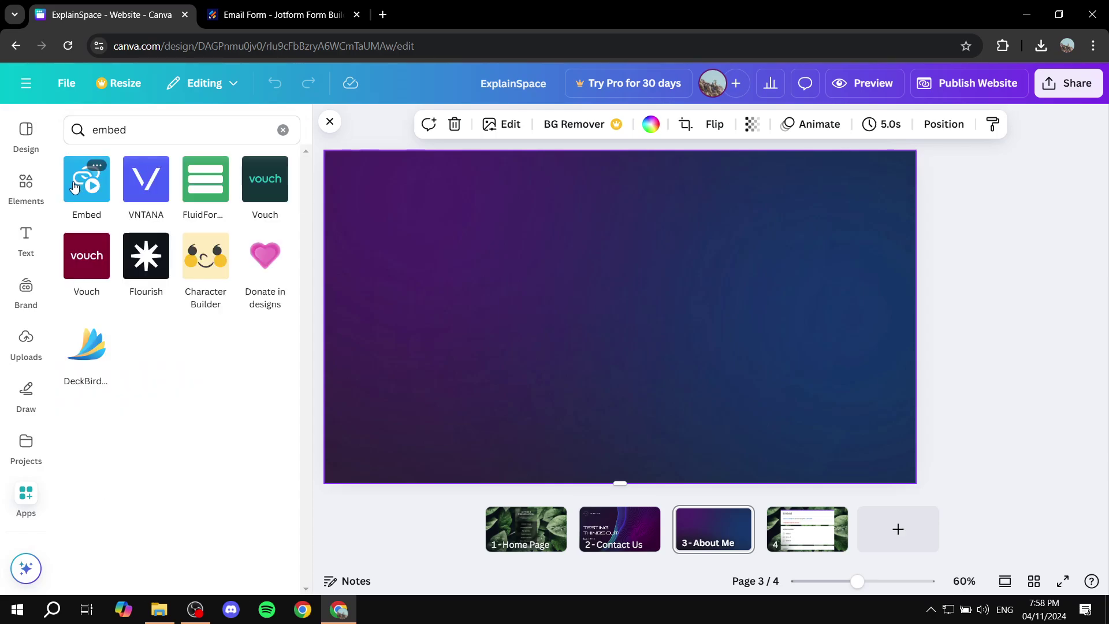
pyautogui.click(75, 185)
pyautogui.click(179, 198)
pyautogui.hotkey('ctrl', 'v')
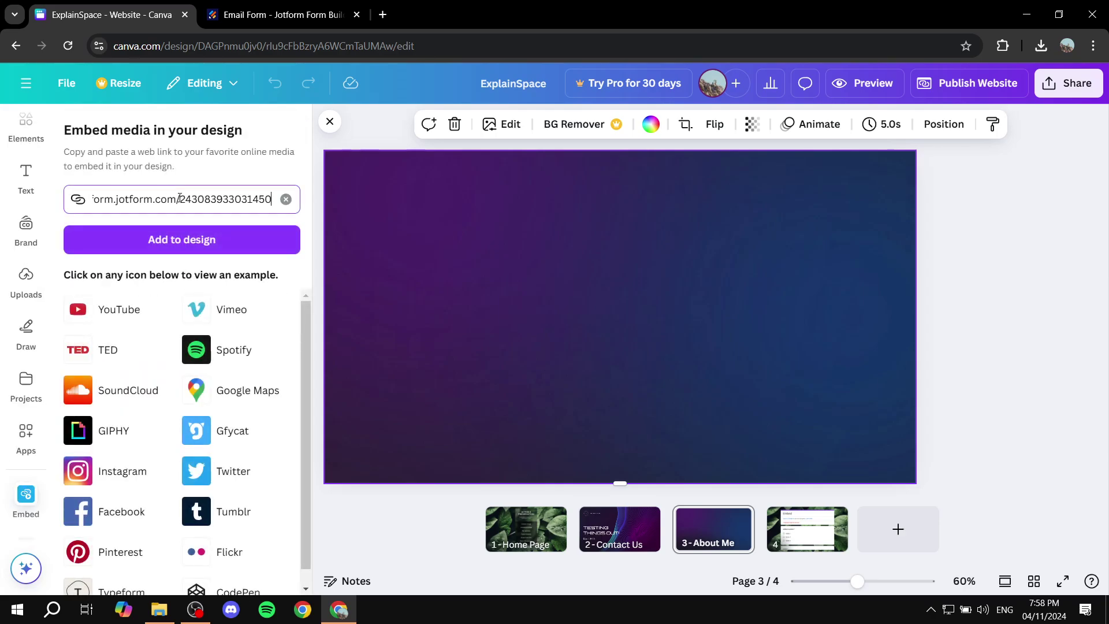
# Add the Jotform embed to About Me, then resize and centre it.
pyautogui.click(210, 239)
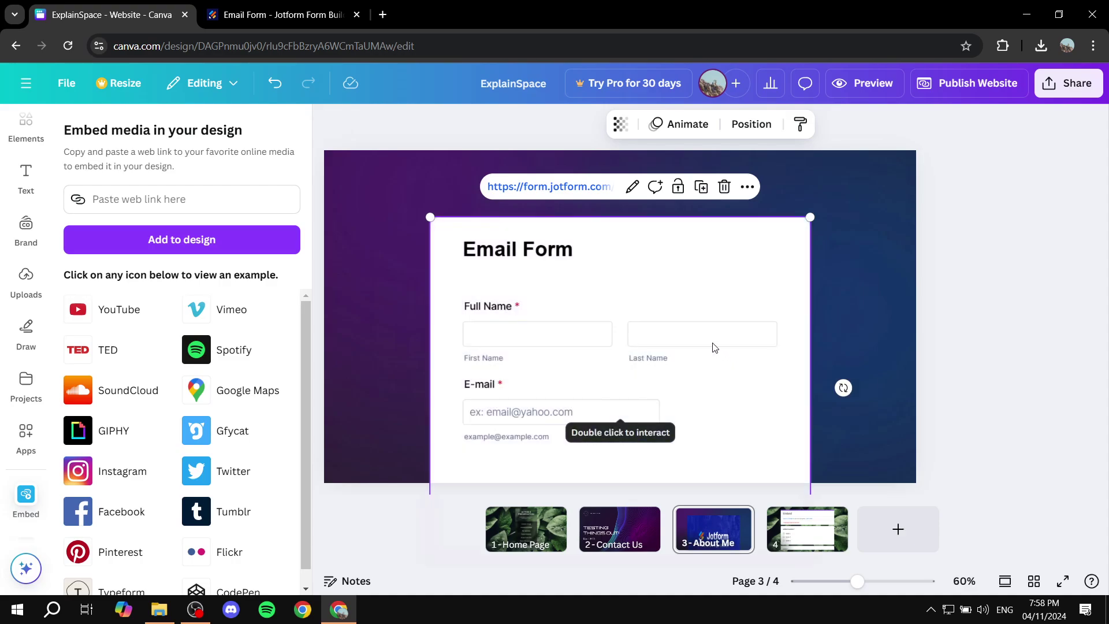
pyautogui.click(710, 274)
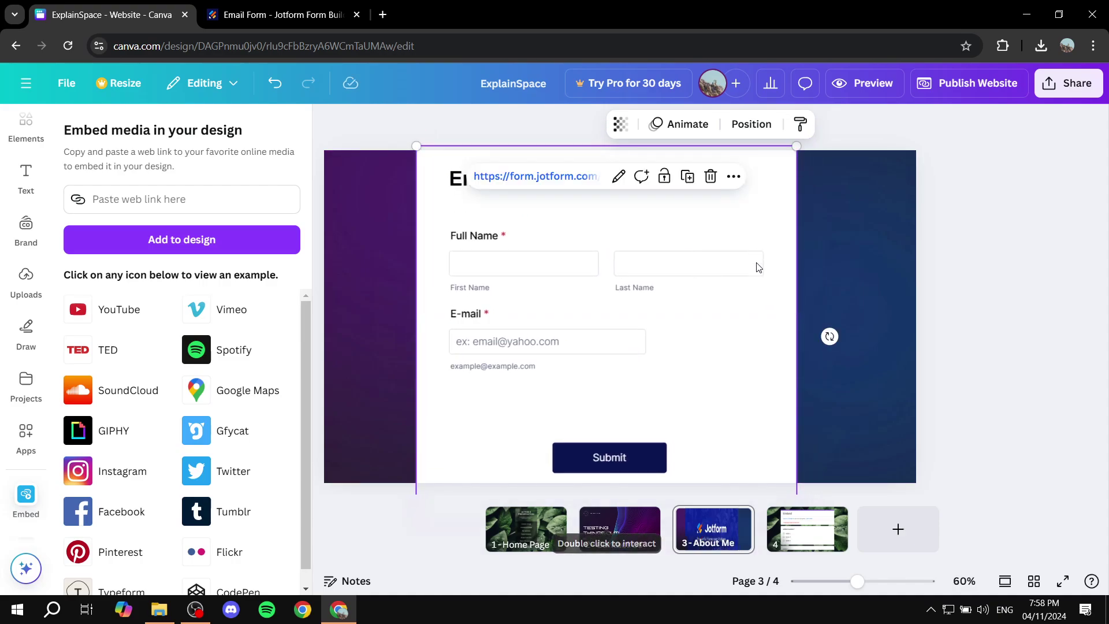
pyautogui.moveTo(800, 194); pyautogui.dragTo(679, 265)
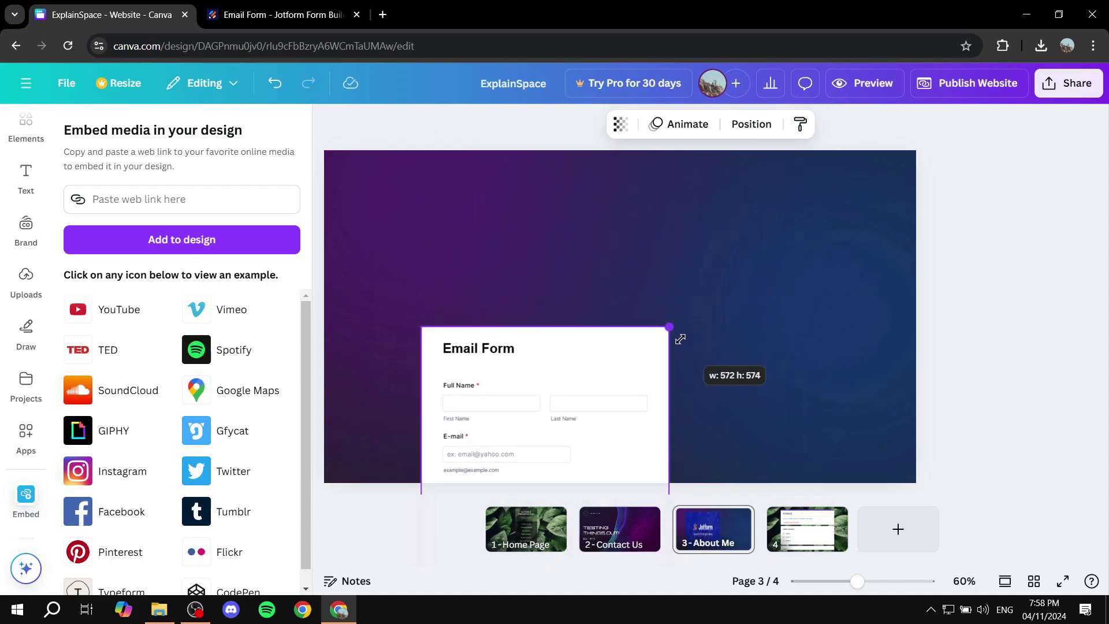
pyautogui.moveTo(612, 301); pyautogui.dragTo(665, 229)
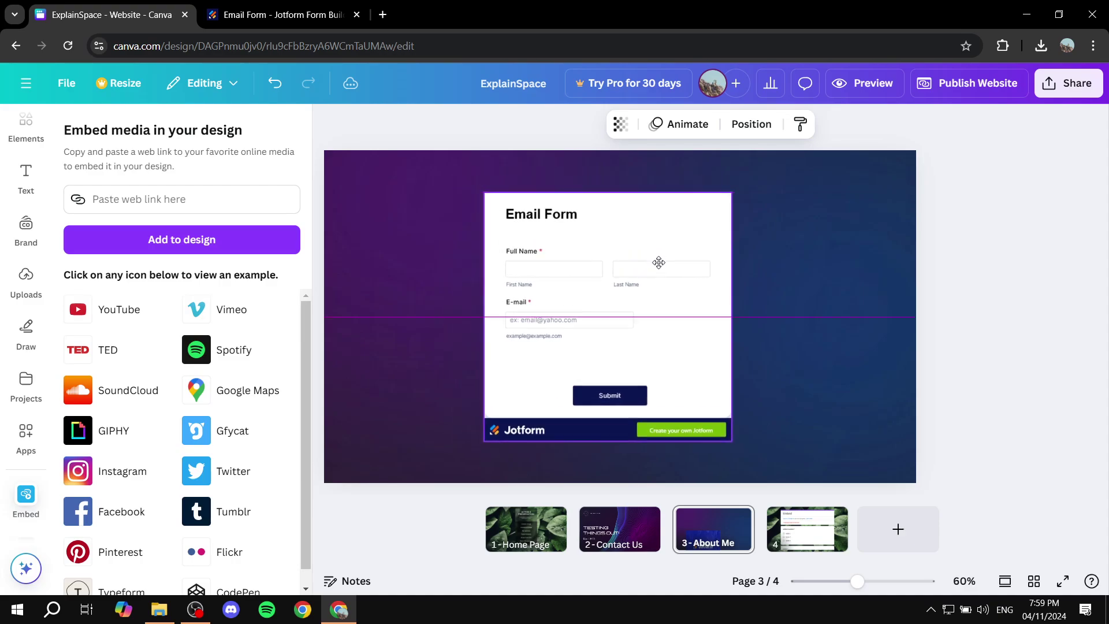
pyautogui.moveTo(731, 193); pyautogui.dragTo(780, 164)
pyautogui.moveTo(710, 277); pyautogui.dragTo(692, 297)
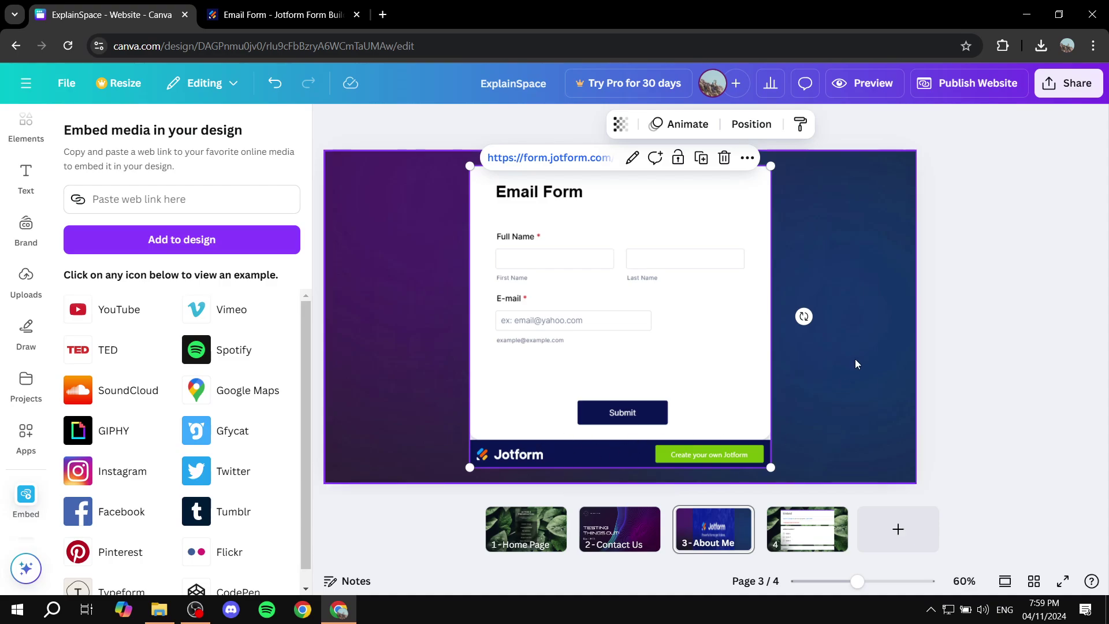
pyautogui.click(862, 247)
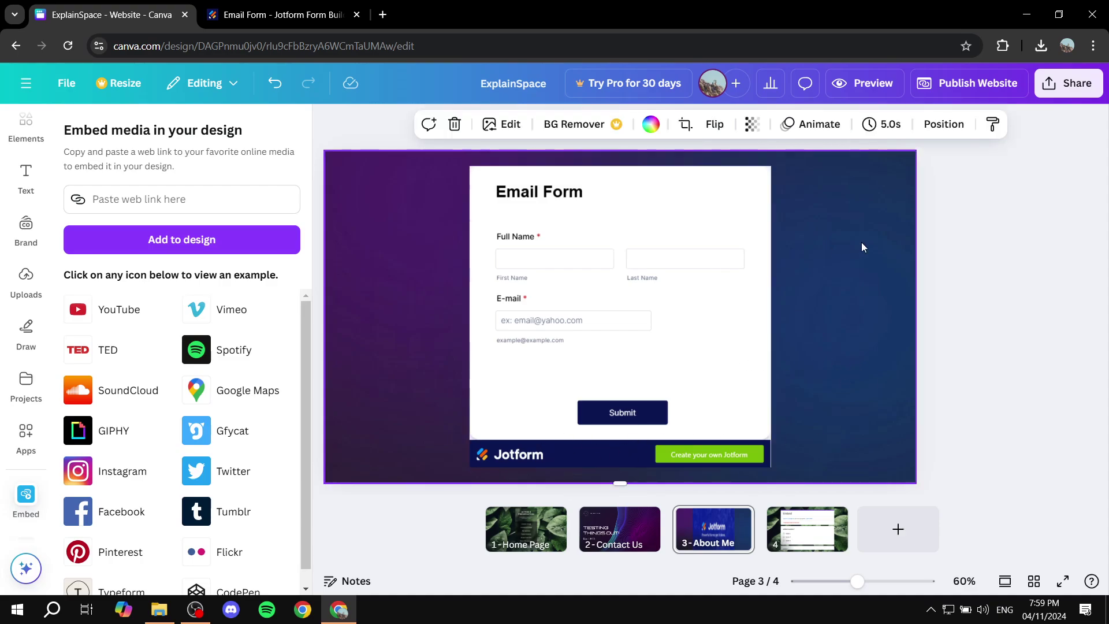